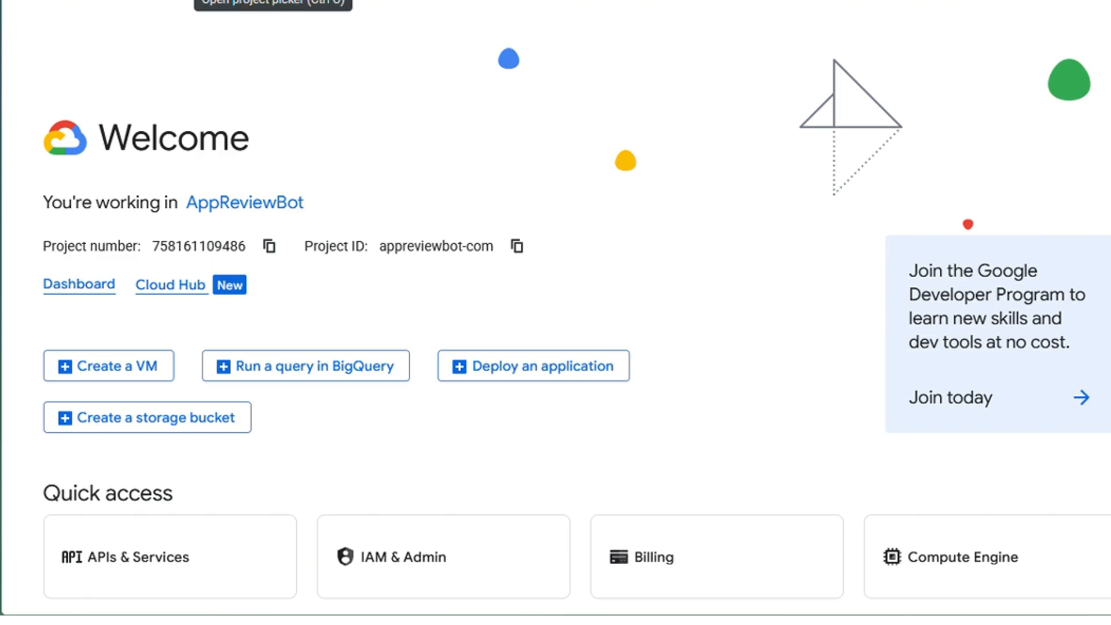
# Keep the AppReviewBot project selected and open the Service Accounts page under IAM & Admin.
pyautogui.hotkey('ctrl', 'o')
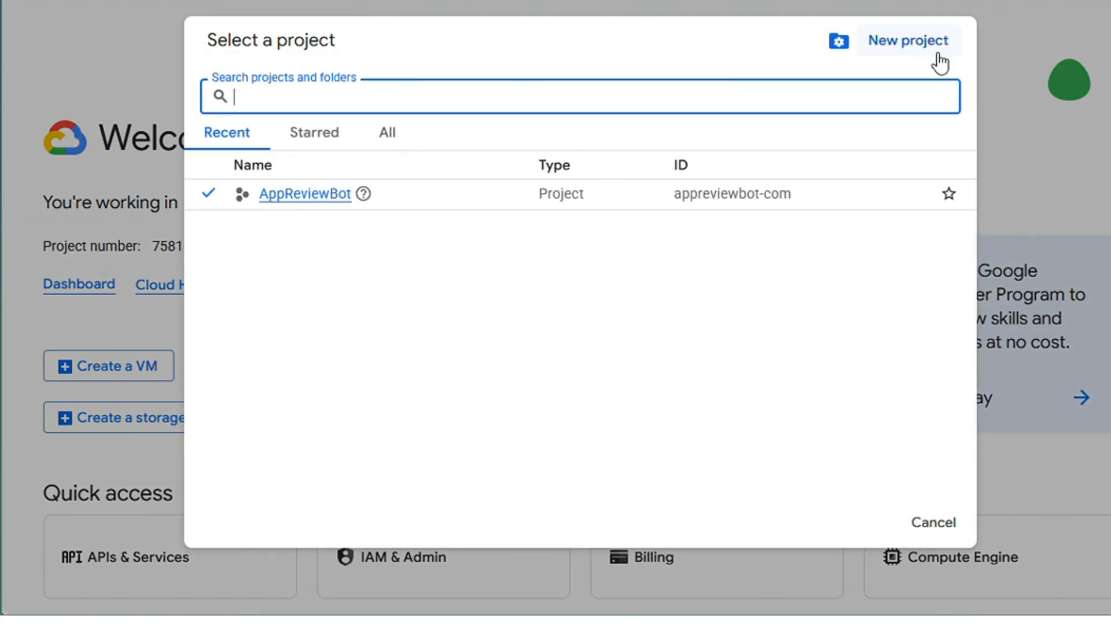
pyautogui.click(325, 197)
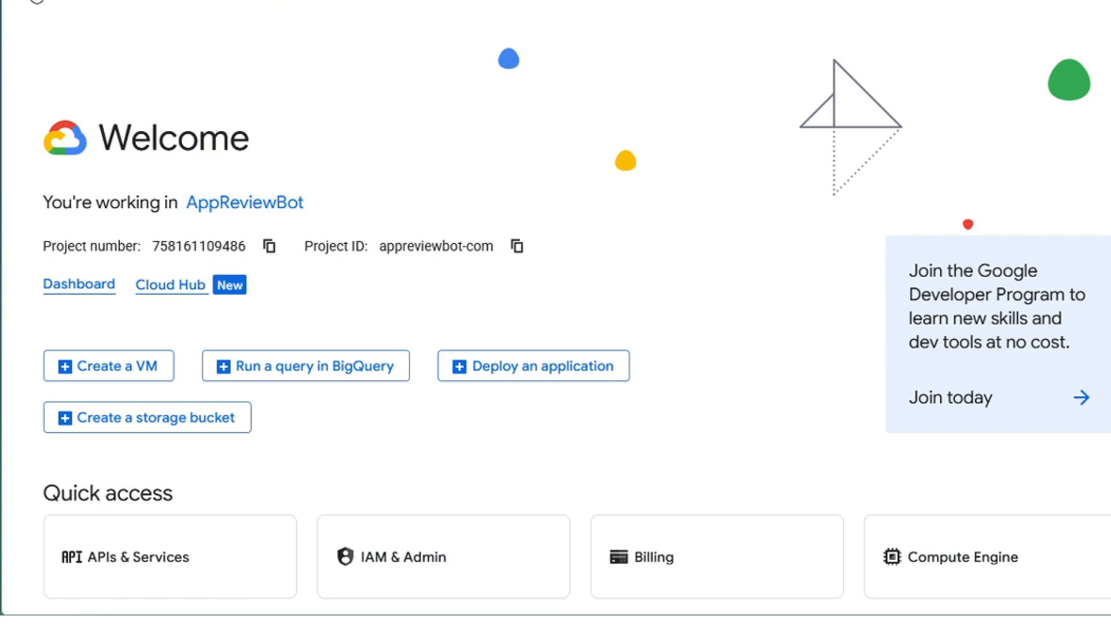
pyautogui.click(109, 2)
pyautogui.moveTo(116, 148)
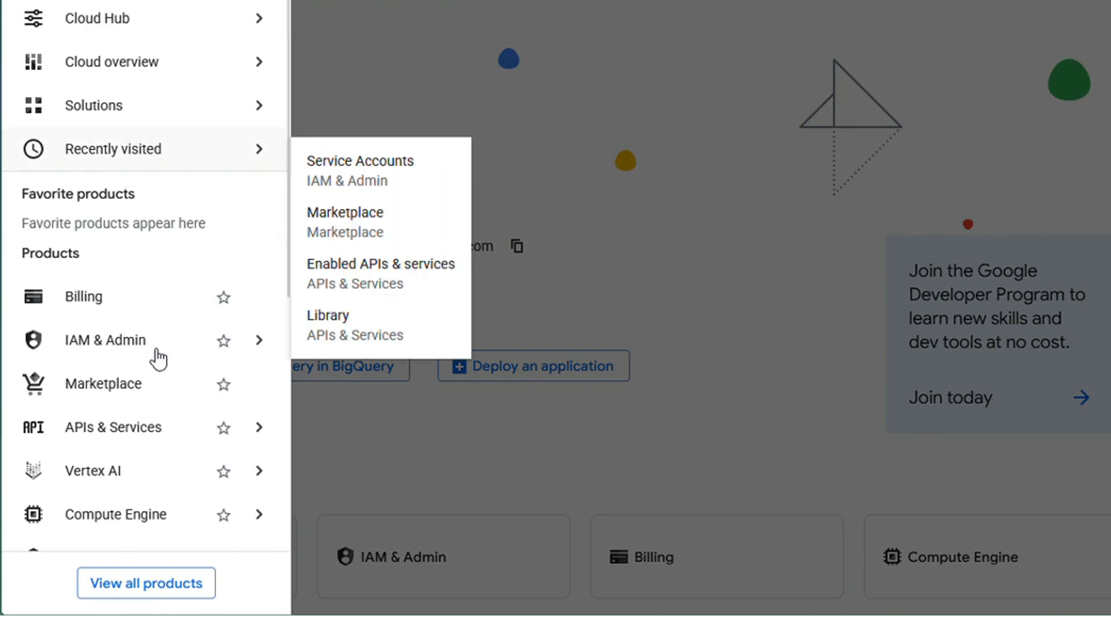
pyautogui.moveTo(156, 353)
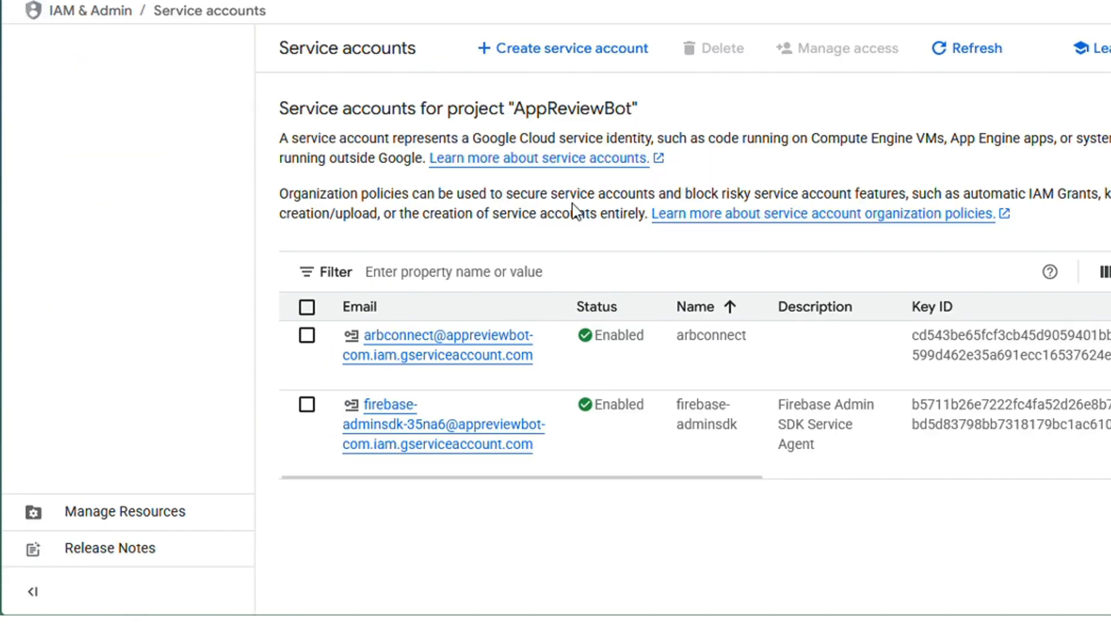
# Create a service account named arb-demo, skipping the optional permissions and principals steps.
pyautogui.click(596, 51)
pyautogui.click(377, 168)
pyautogui.write('arb-demo')
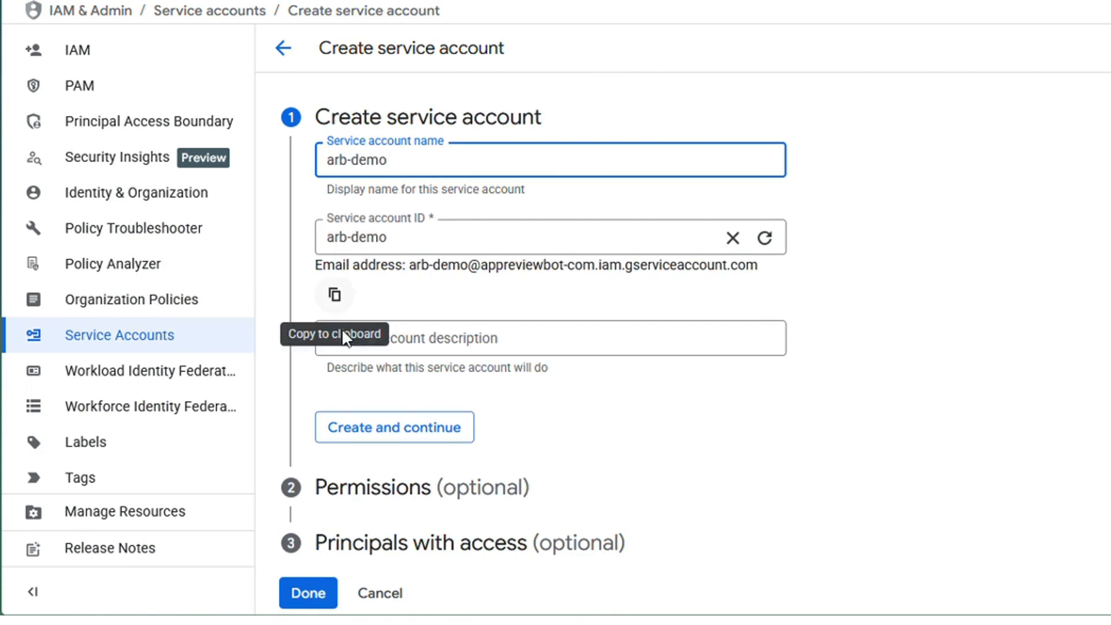
pyautogui.click(369, 434)
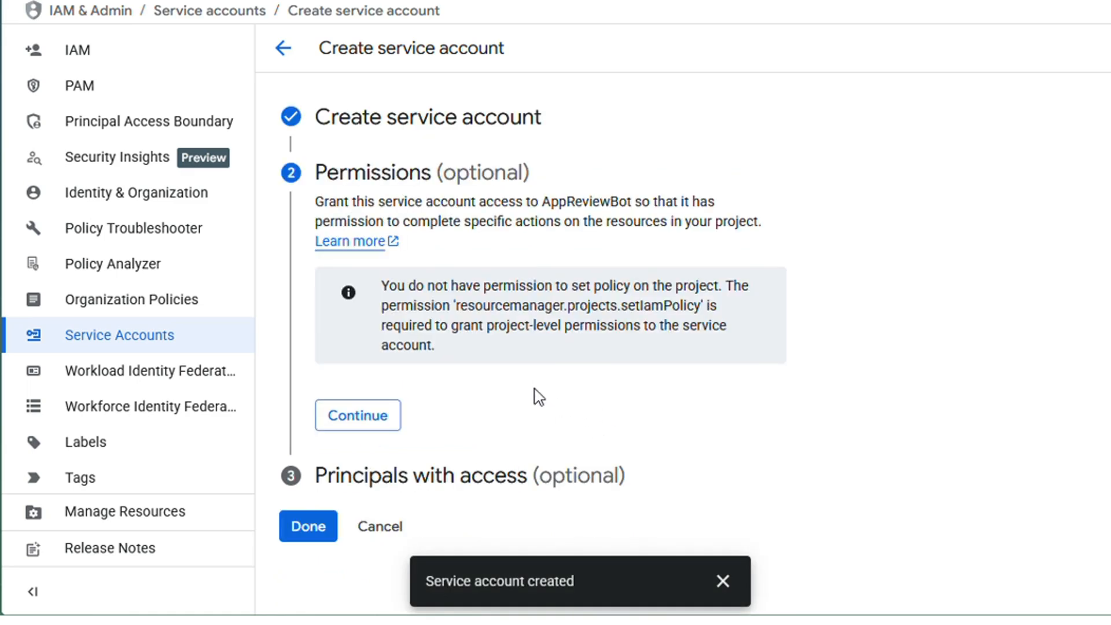
pyautogui.click(358, 426)
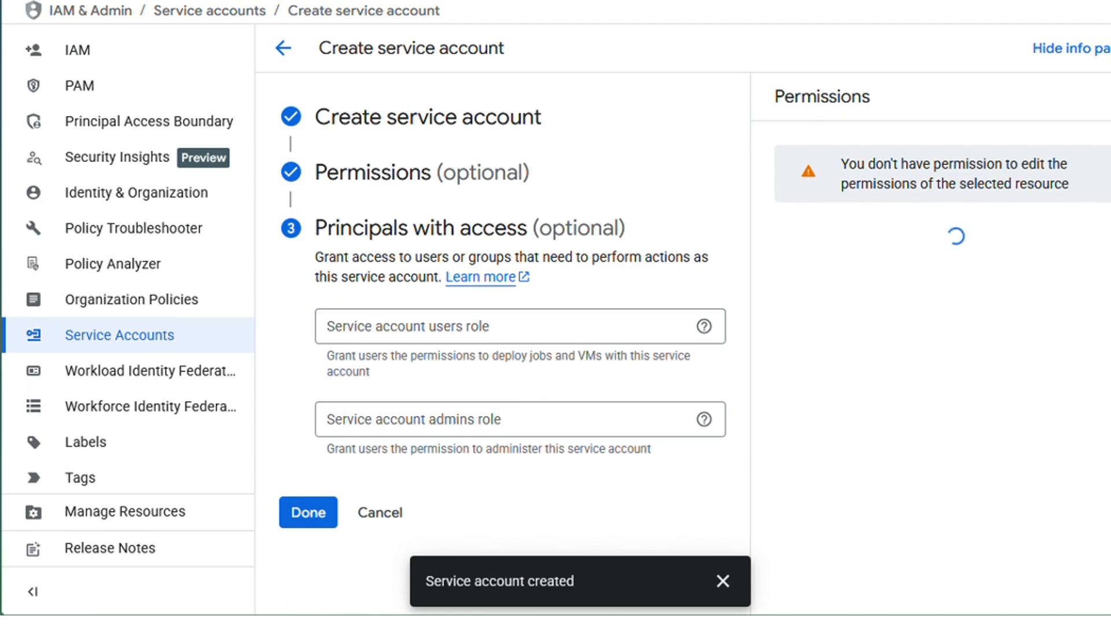
pyautogui.click(302, 509)
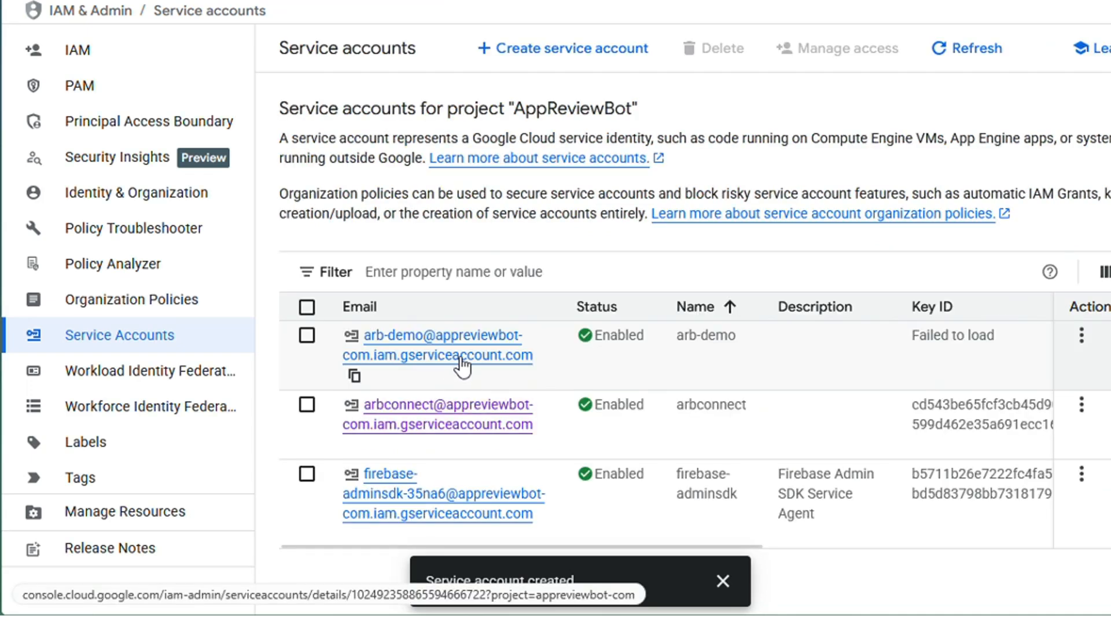
# Create and download a new JSON private key for the arb-demo service account.
pyautogui.click(1080, 341)
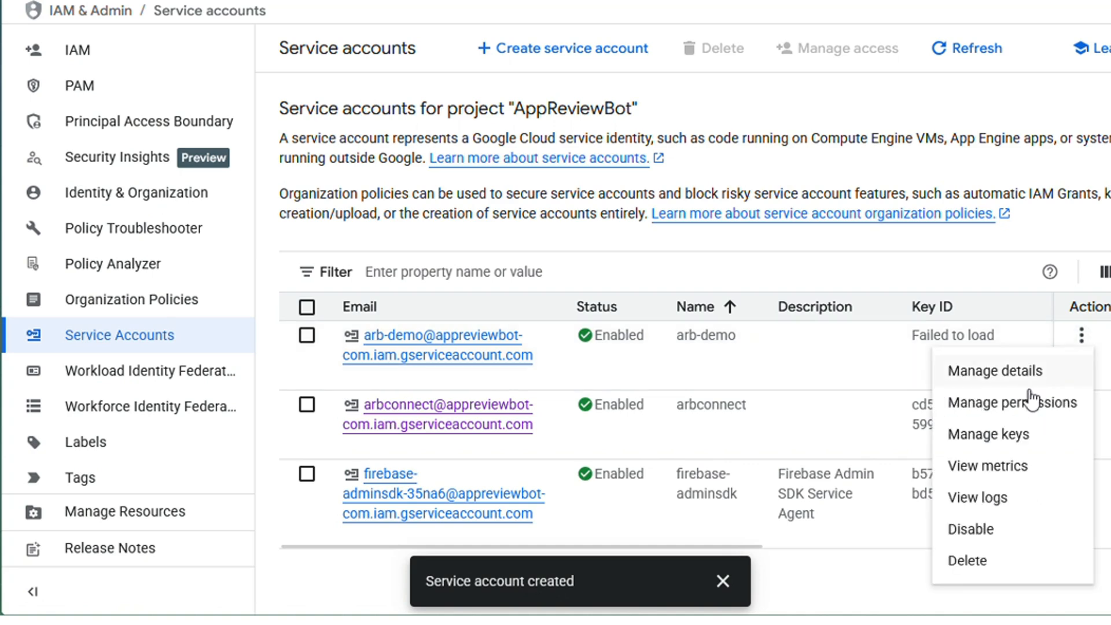
pyautogui.click(1006, 440)
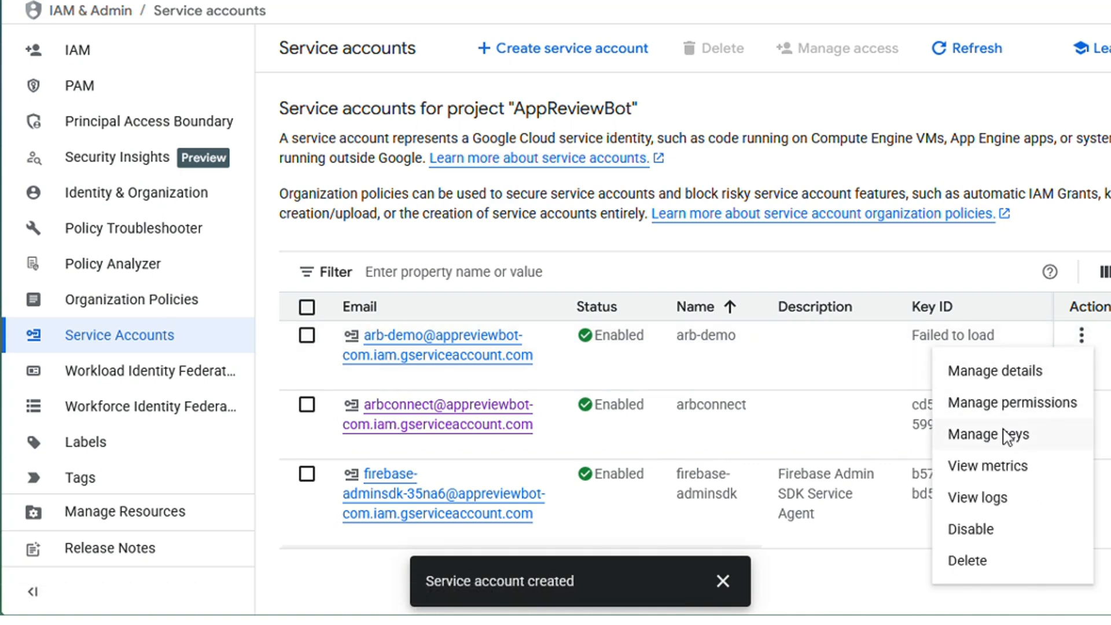
pyautogui.click(726, 582)
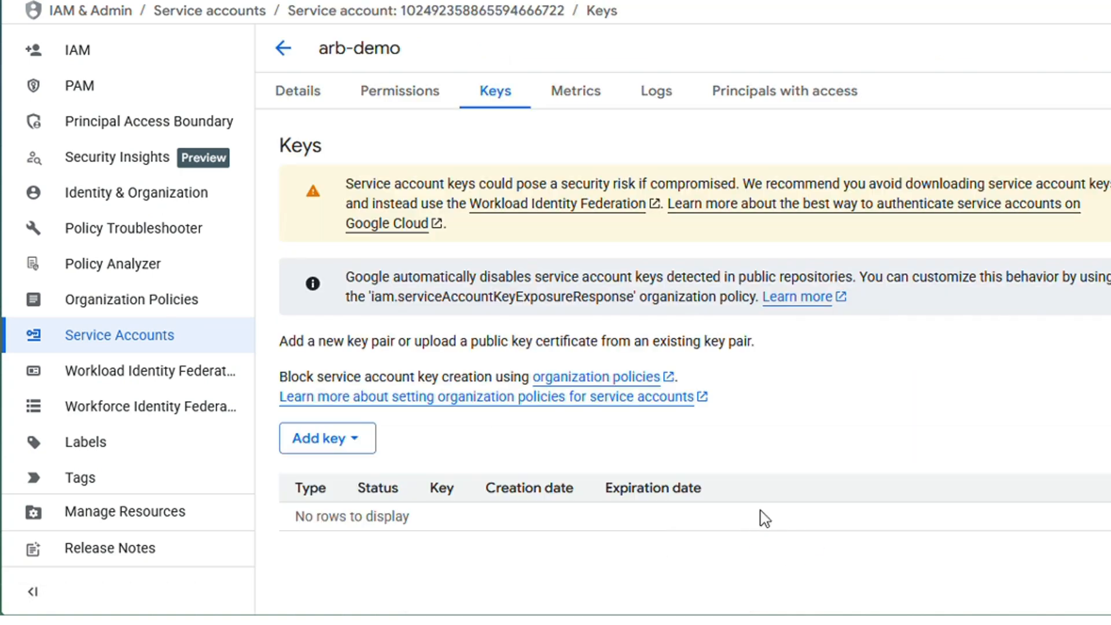
pyautogui.click(341, 445)
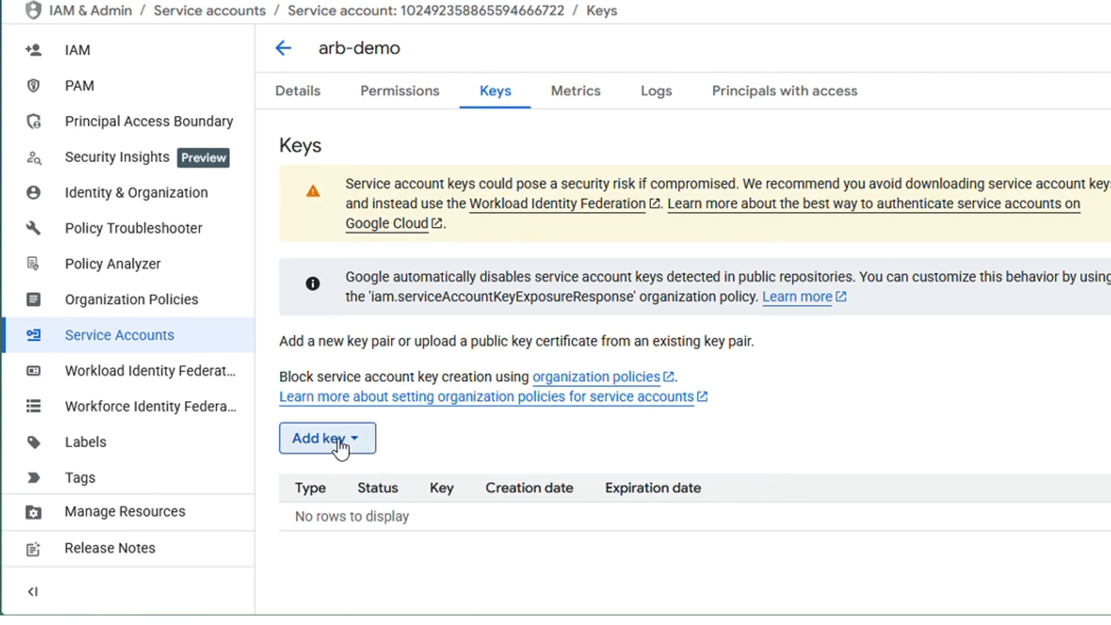
pyautogui.click(342, 482)
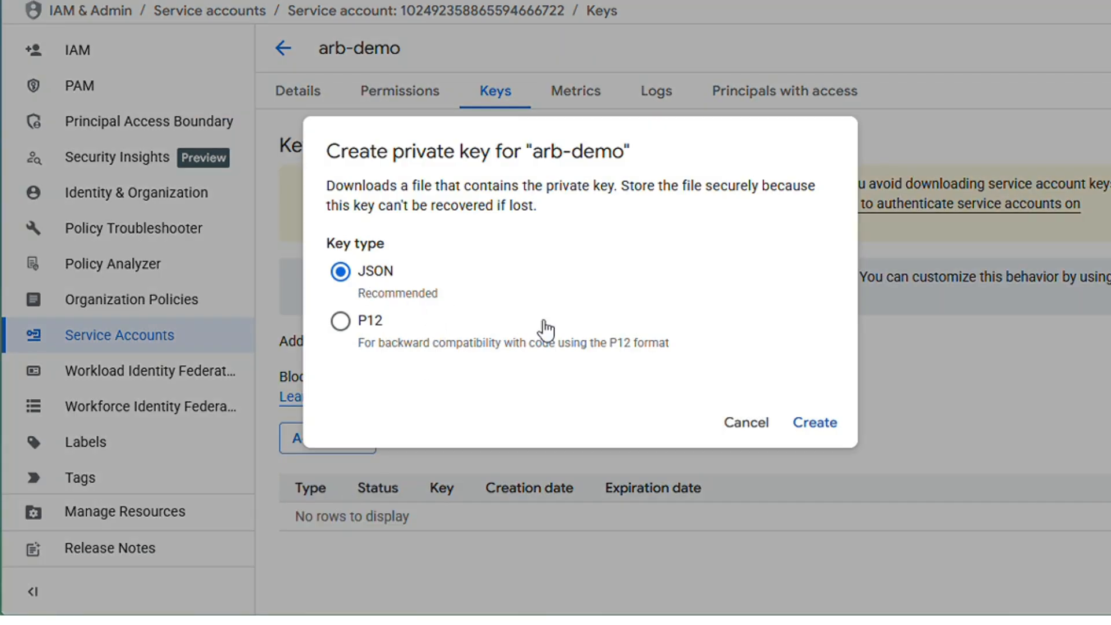
pyautogui.click(808, 431)
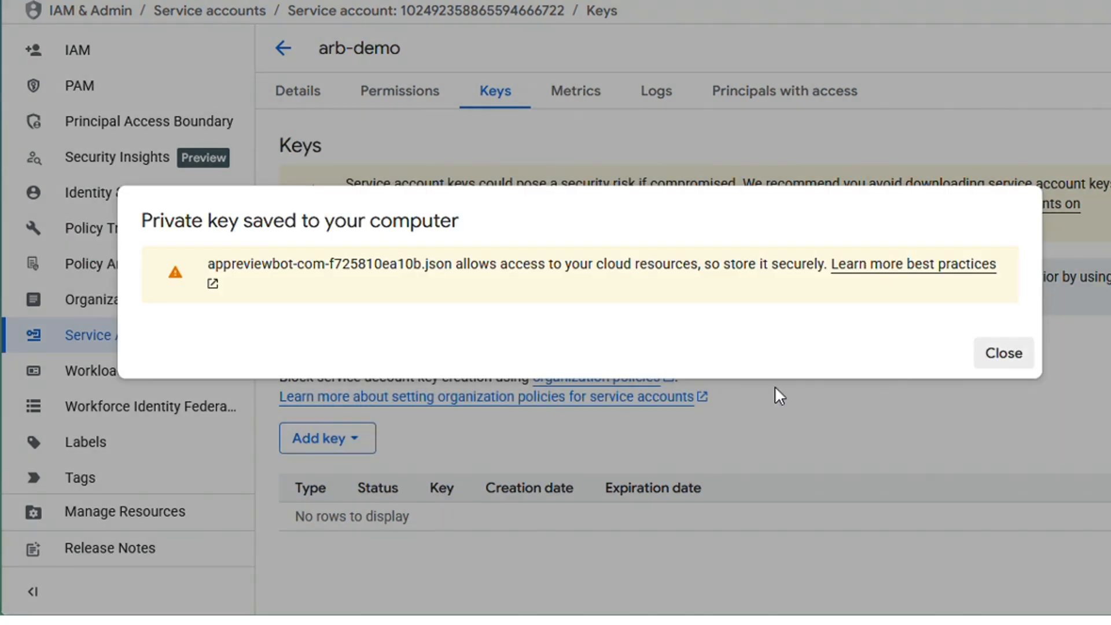
pyautogui.click(978, 367)
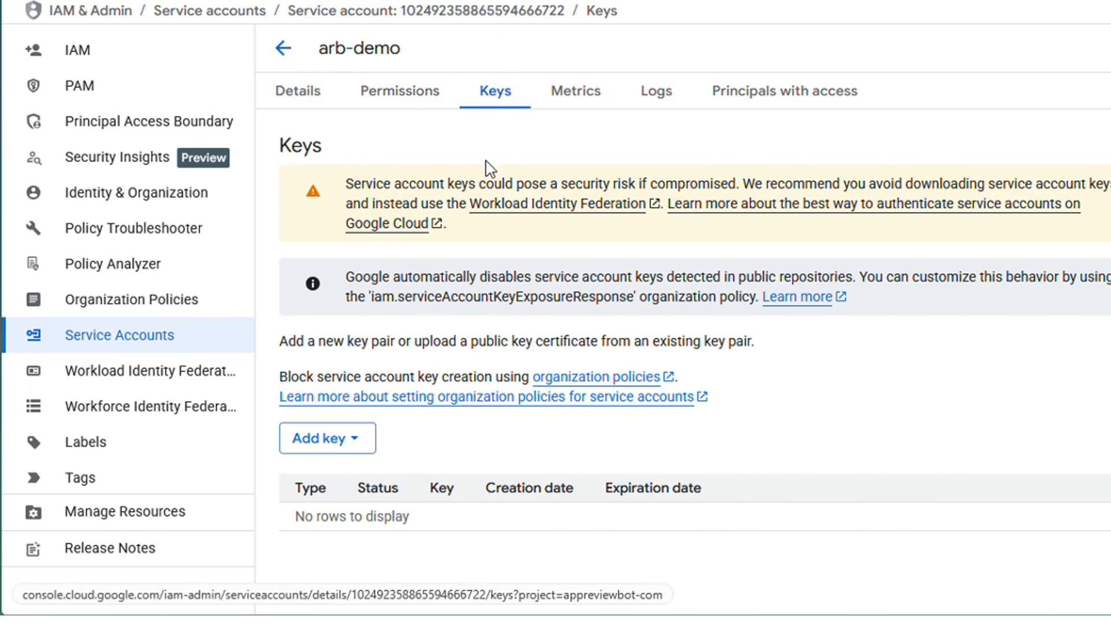
# Search the console for the Google Play Android Developer API and open its product page.
pyautogui.press('/')
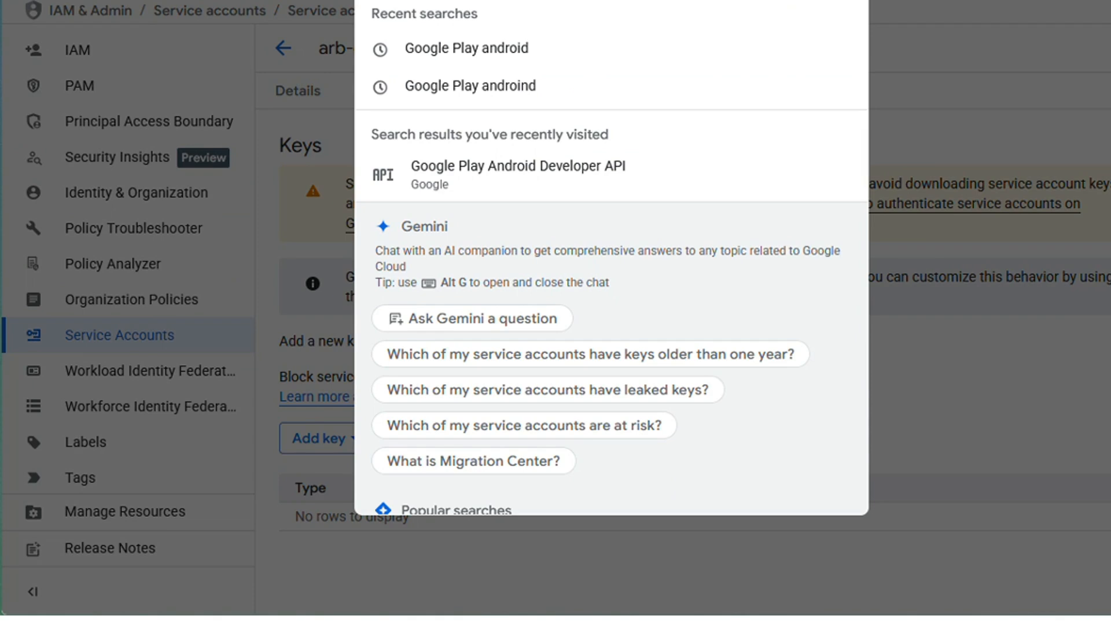
pyautogui.write('G')
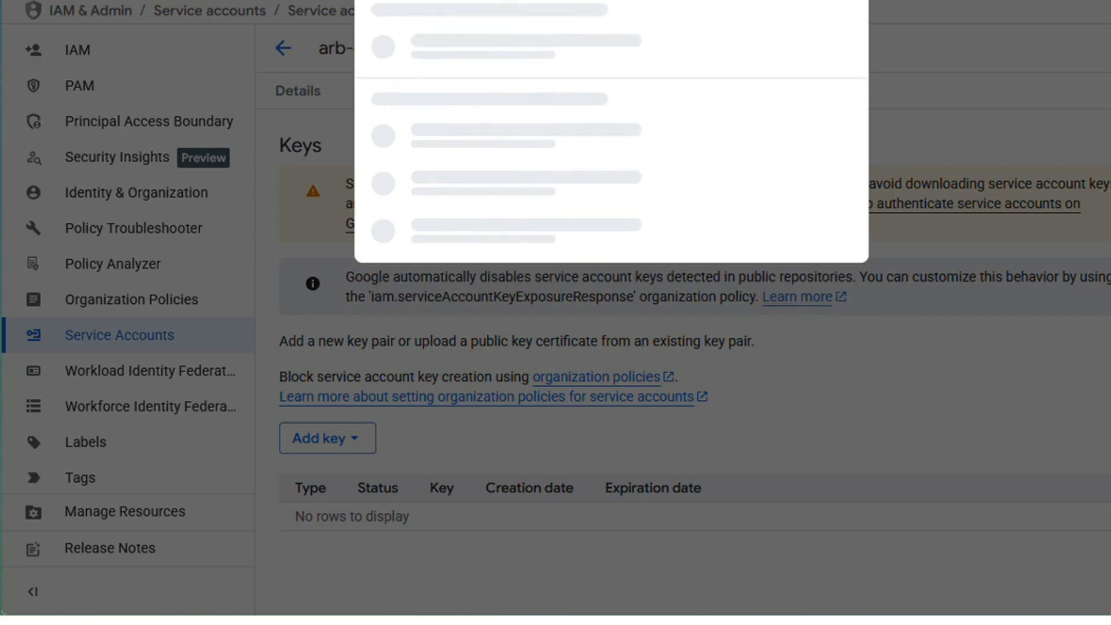
pyautogui.write(' and')
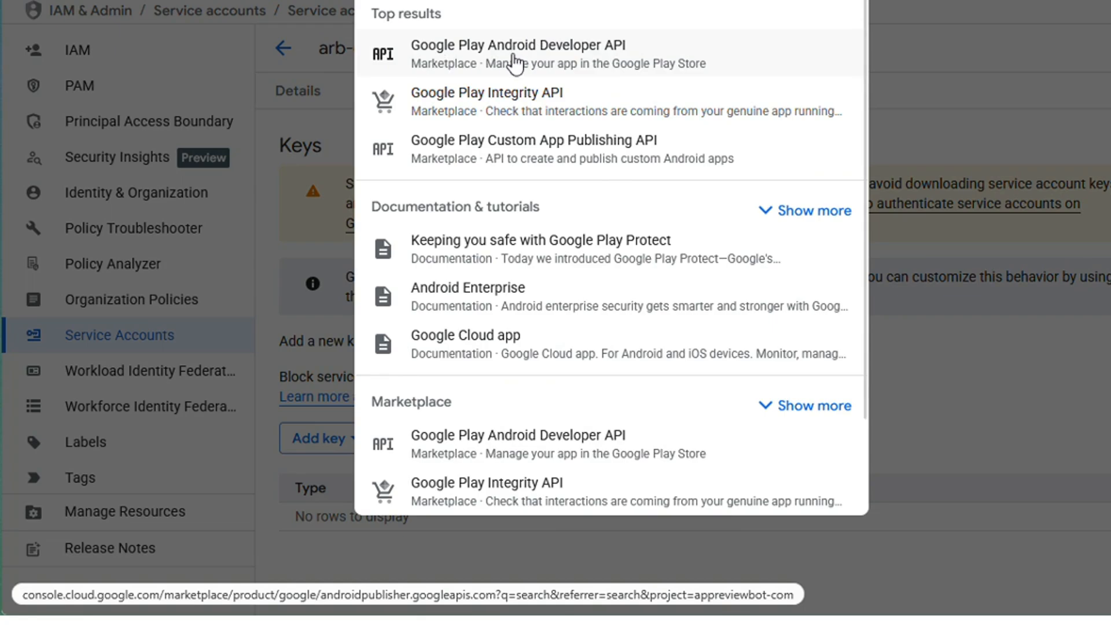
pyautogui.click(514, 62)
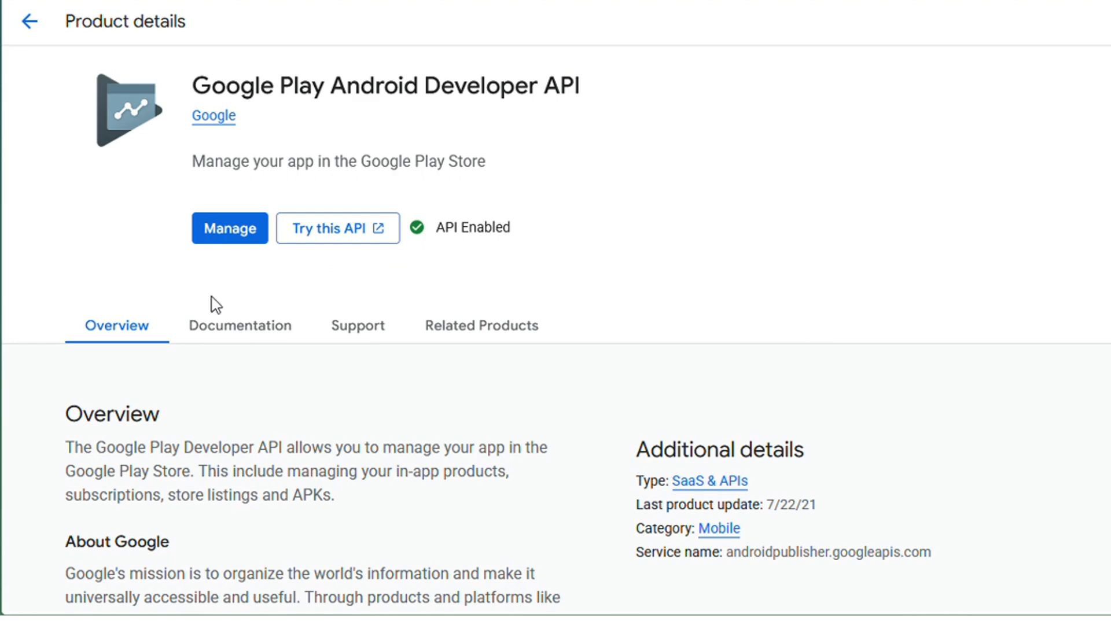
# Return to the service accounts list and copy the arb-demo service account's email address.
pyautogui.rightClick(29, 1)
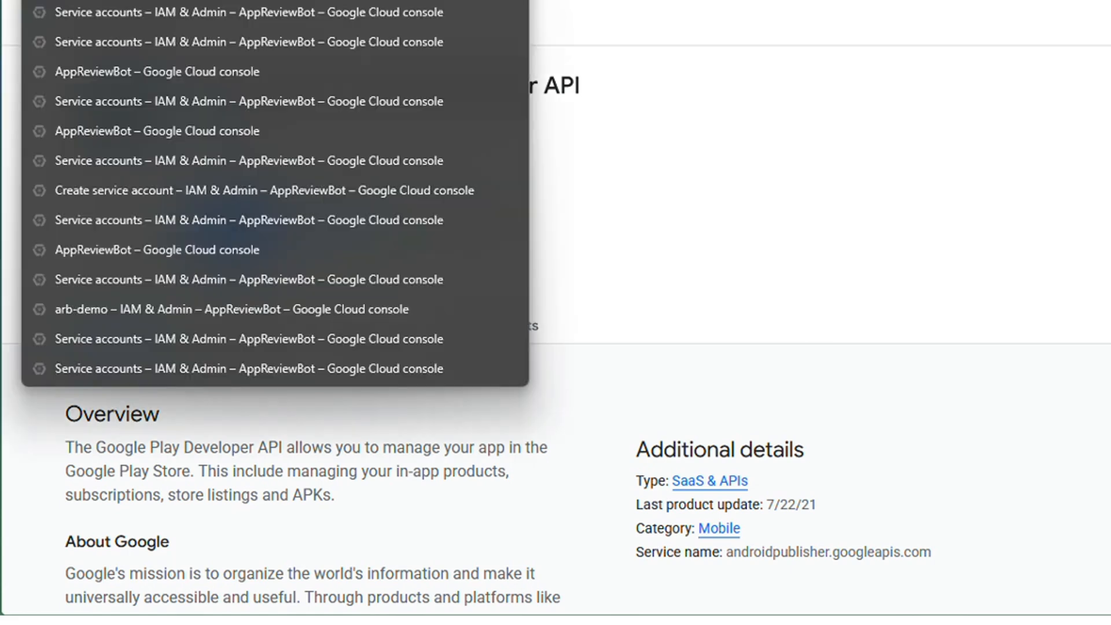
pyautogui.click(63, 2)
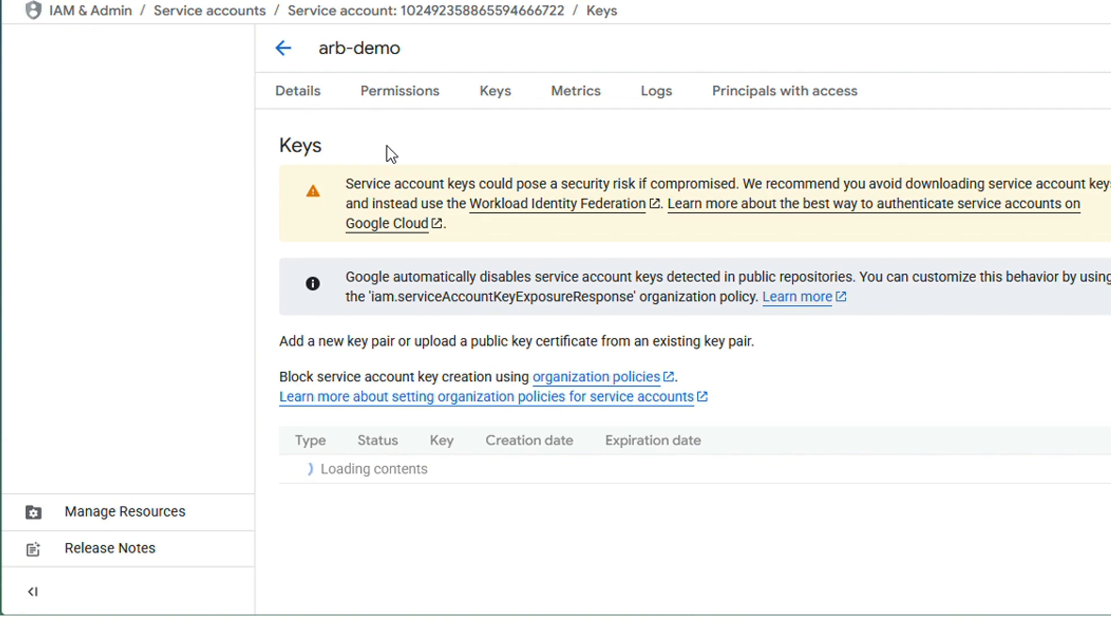
pyautogui.click(284, 48)
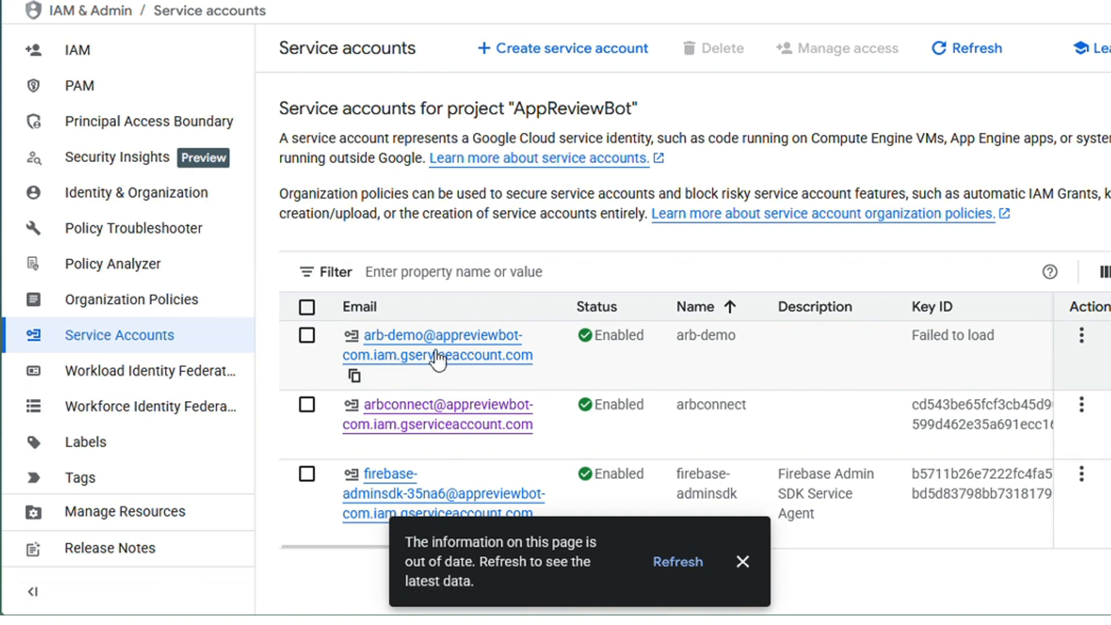
pyautogui.moveTo(534, 356); pyautogui.dragTo(366, 342)
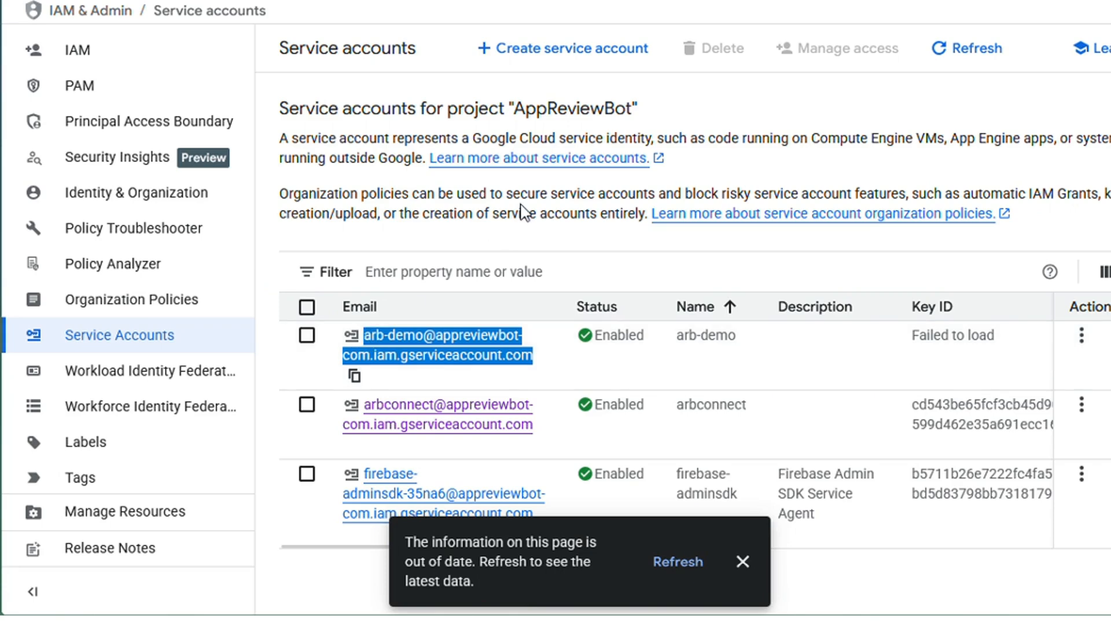
pyautogui.hotkey('ctrl', 'c')
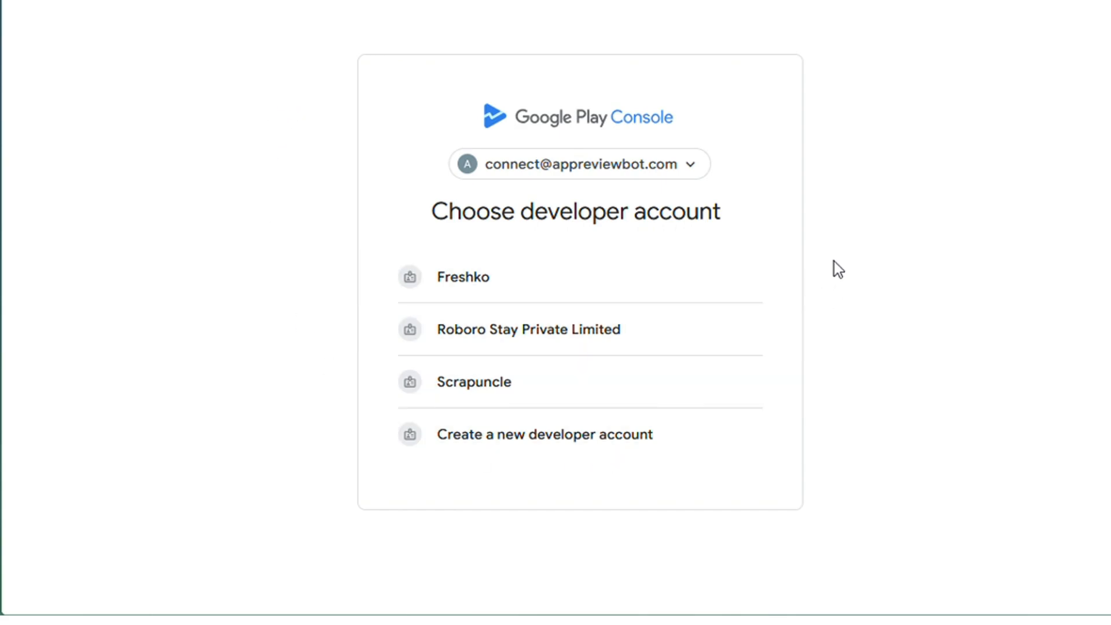
# Switch to Google Play Console, open the Scrapuncle account's users, and invite the copied service account email.
pyautogui.click(575, 385)
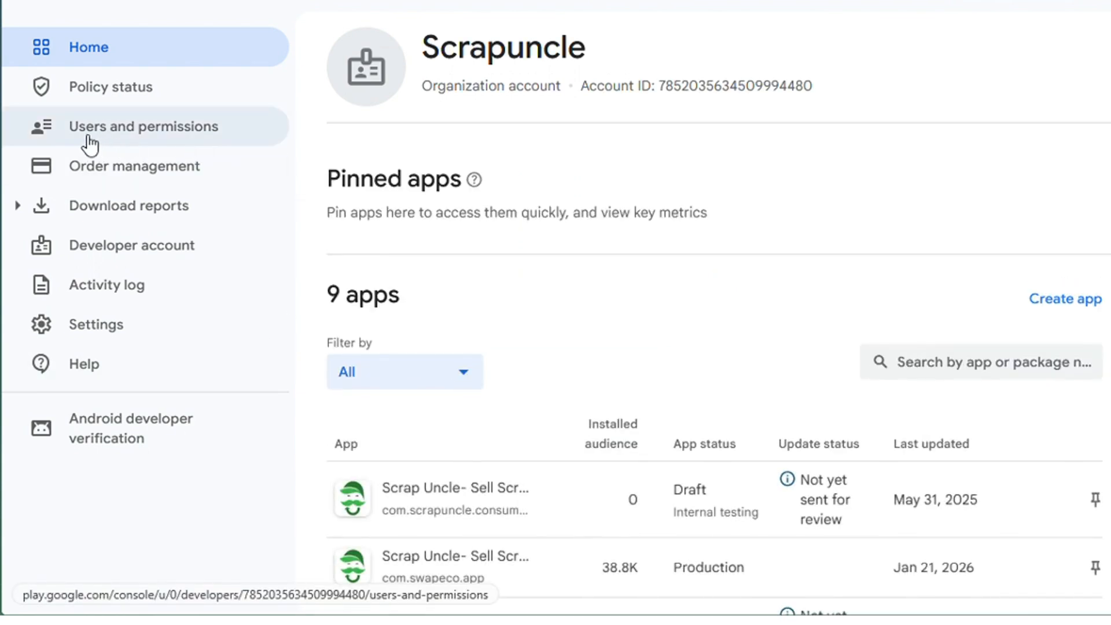
pyautogui.click(193, 142)
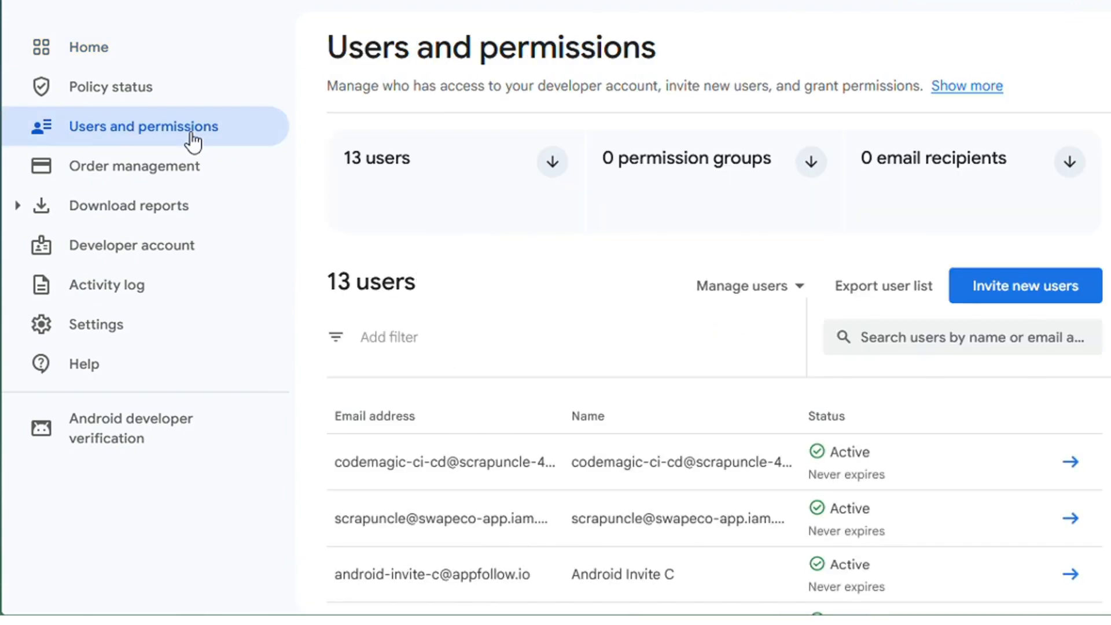
pyautogui.click(1012, 291)
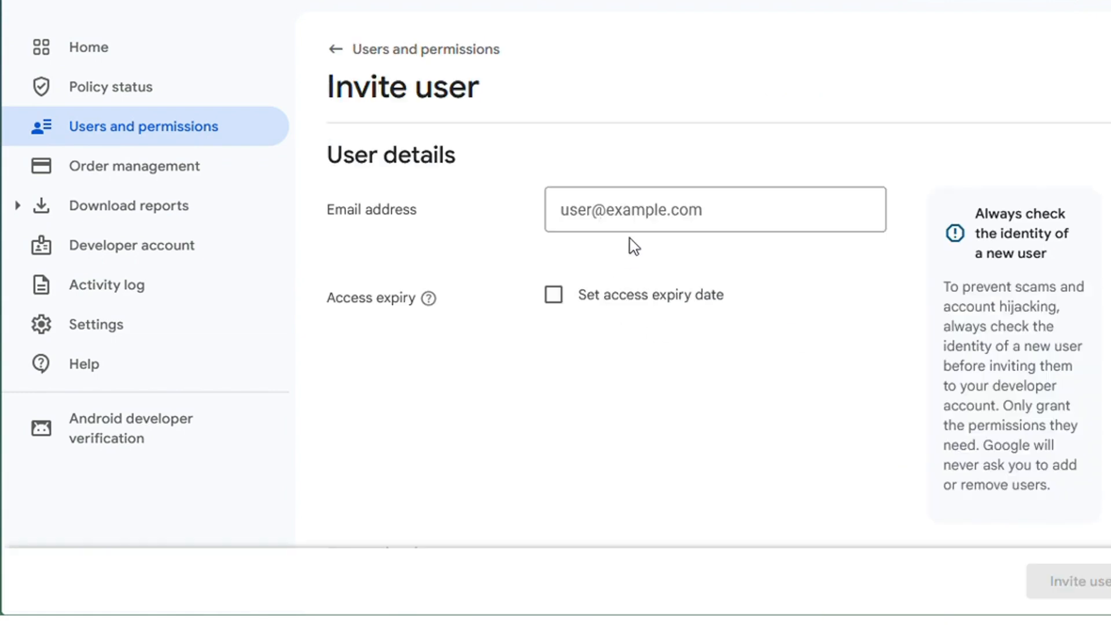
pyautogui.hotkey('ctrl', 'v')
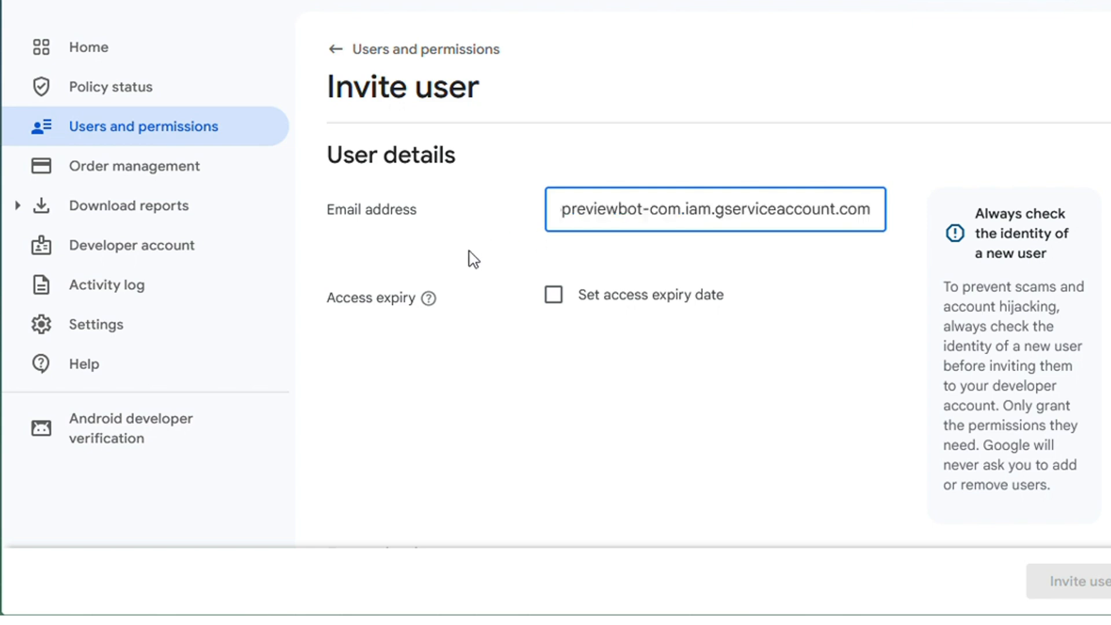
# Add the Scrap Uncle- Sell Scrap Online app (com.scrapuncle.consumer_app) to the invited user's app permissions.
pyautogui.scroll(-5, 515, 255)
pyautogui.scroll(-6, 525, 254)
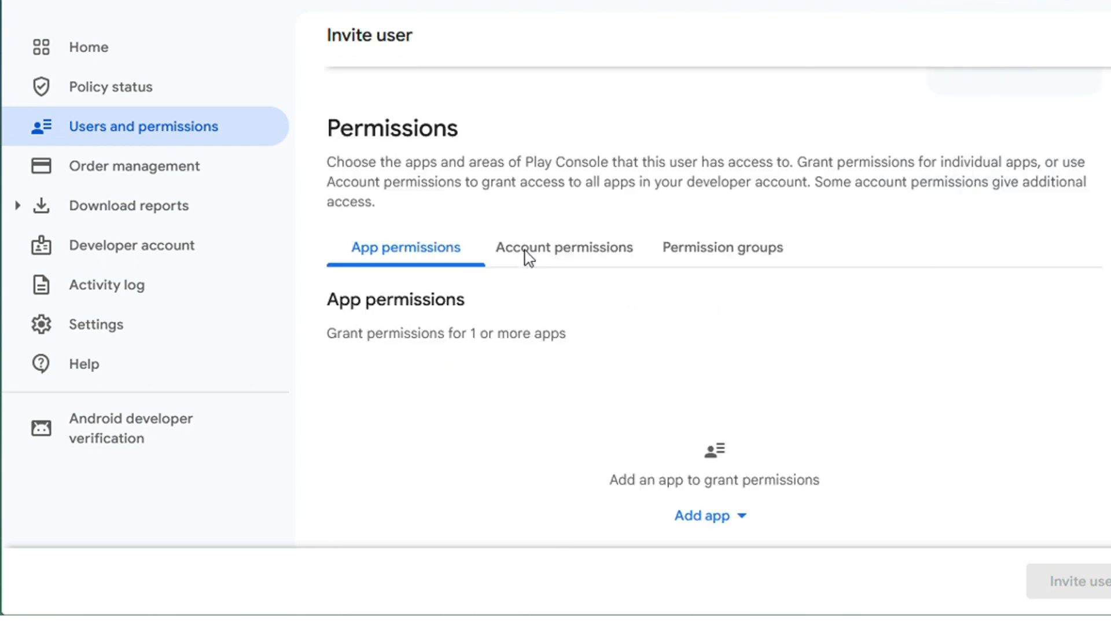
pyautogui.click(714, 312)
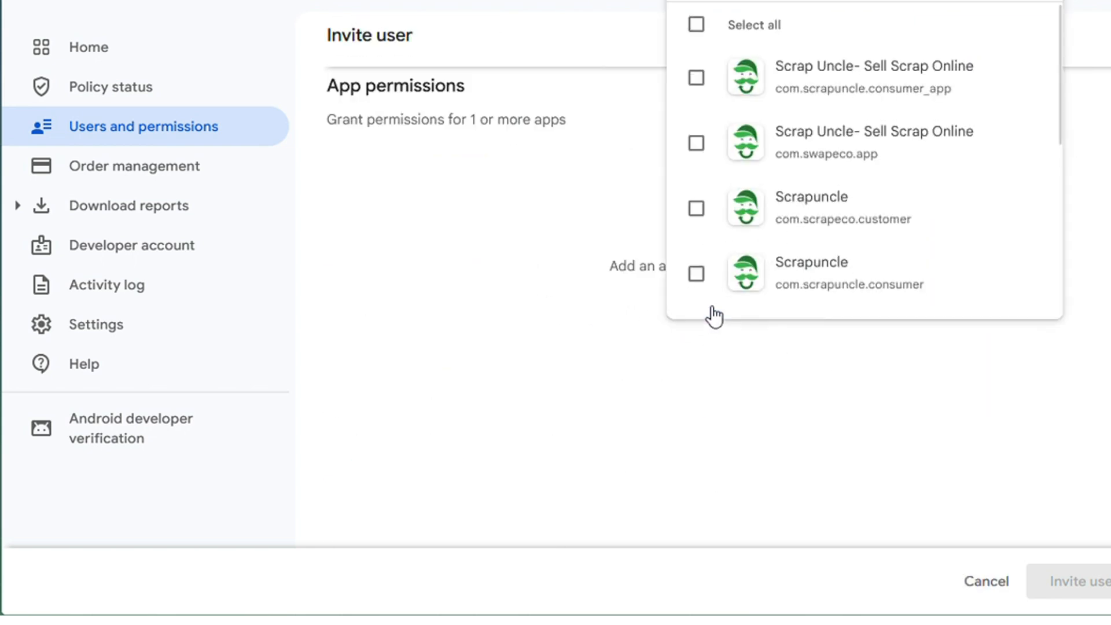
pyautogui.click(697, 79)
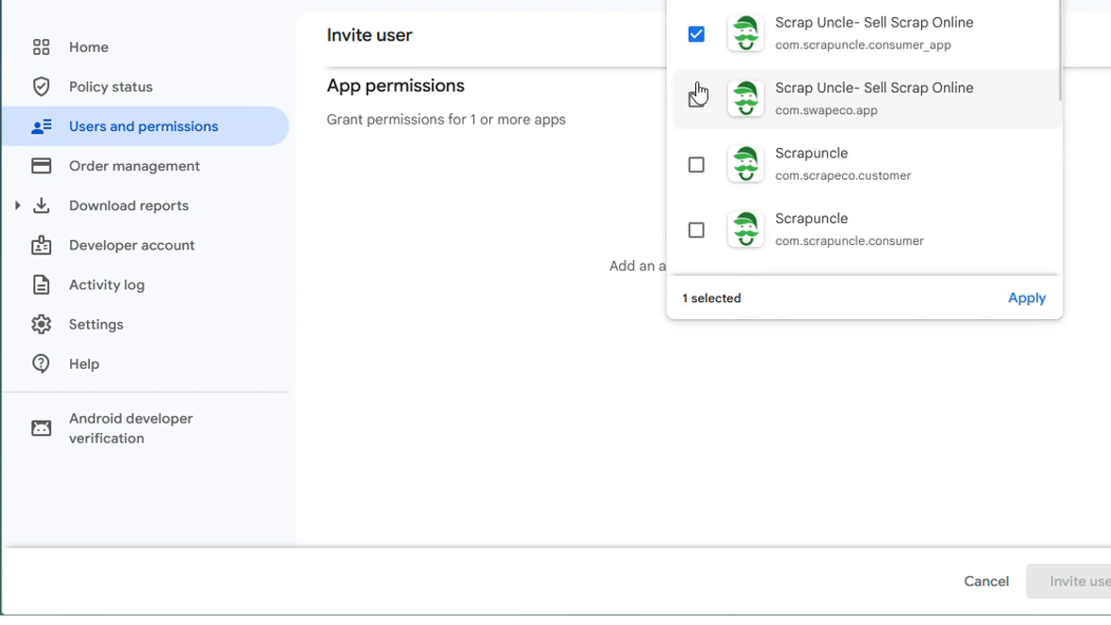
pyautogui.click(1023, 301)
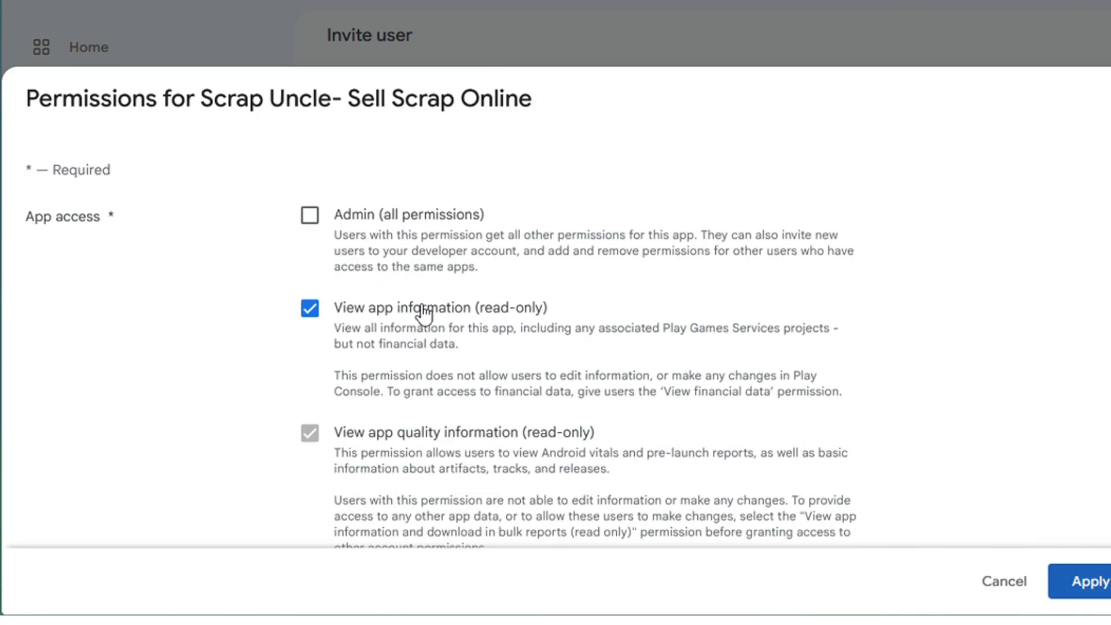
# Grant the Reply to reviews permission for the Scrap Uncle- Sell Scrap Online app and apply it.
pyautogui.scroll(-5, 424, 313)
pyautogui.scroll(4, 412, 246)
pyautogui.scroll(-2, 367, 236)
pyautogui.scroll(-10, 372, 230)
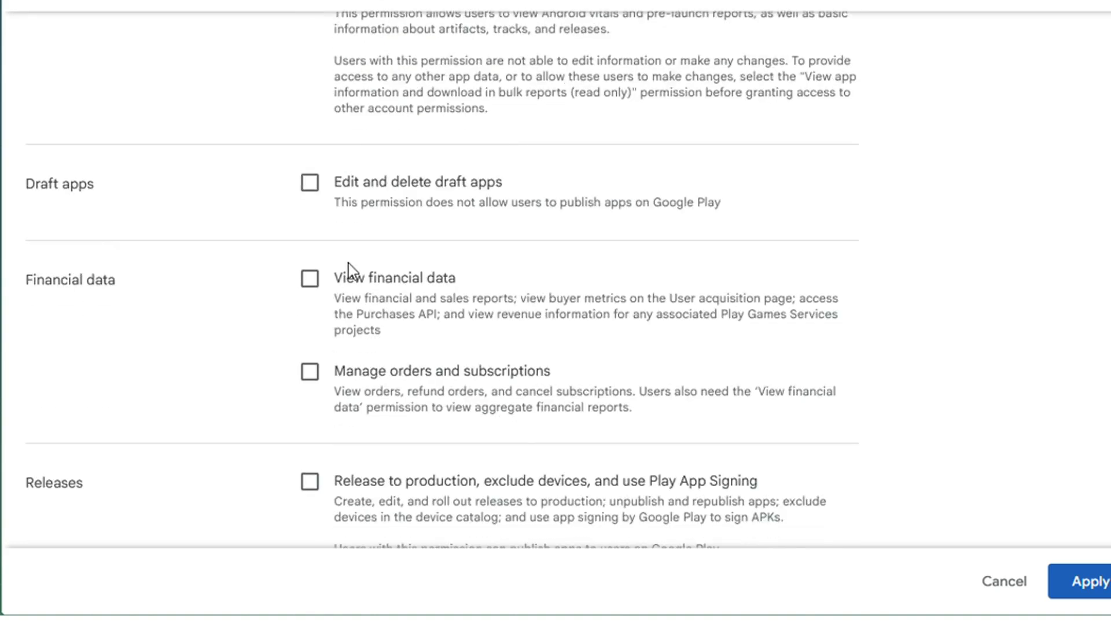
pyautogui.scroll(-6, 367, 307)
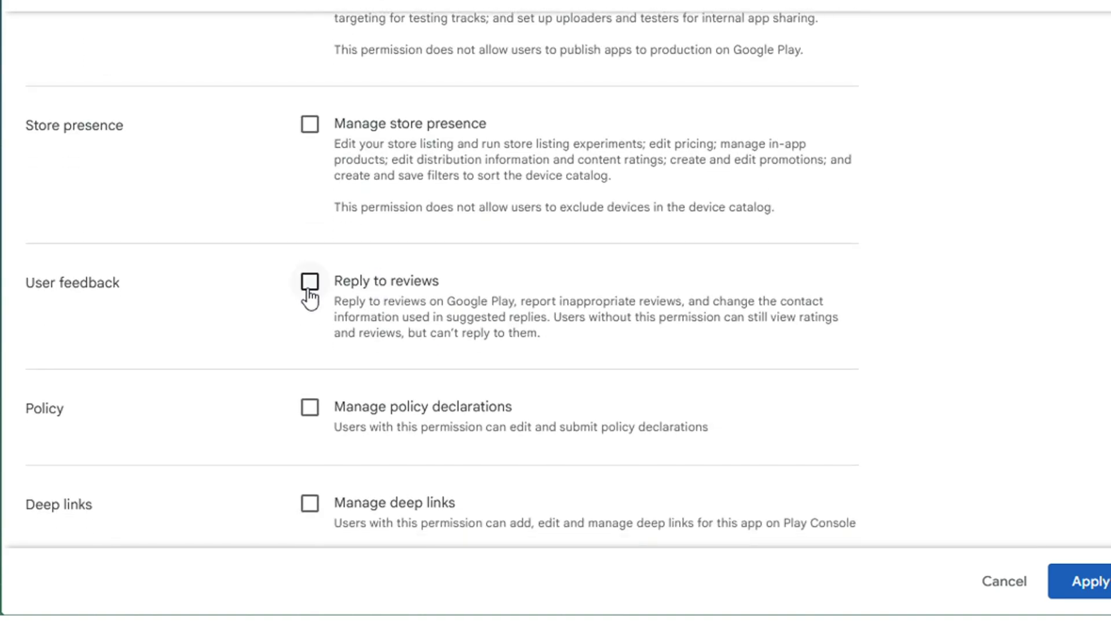
pyautogui.click(310, 289)
pyautogui.scroll(-1, 529, 319)
pyautogui.scroll(9, 533, 322)
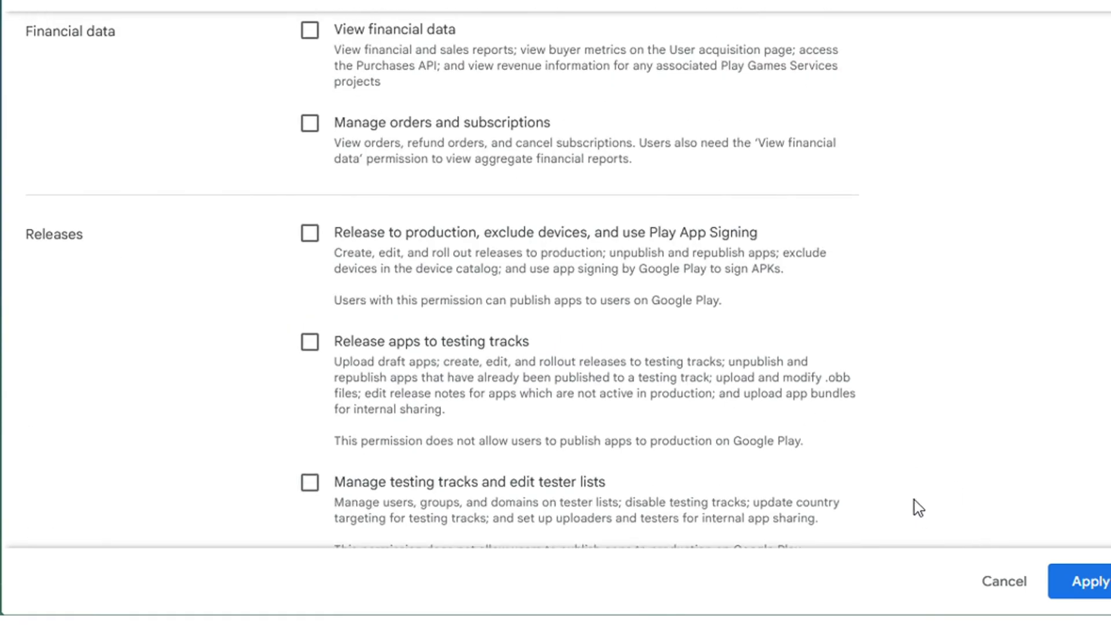
pyautogui.click(1080, 581)
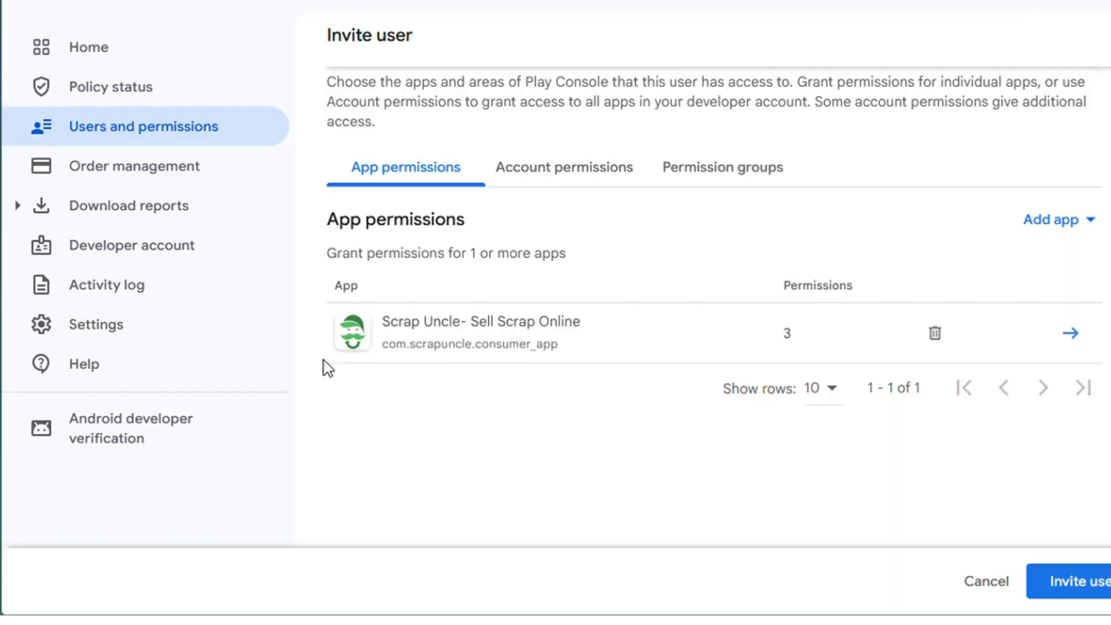
# Grant account-wide View app information and download bulk reports and Reply to reviews permissions.
pyautogui.click(584, 181)
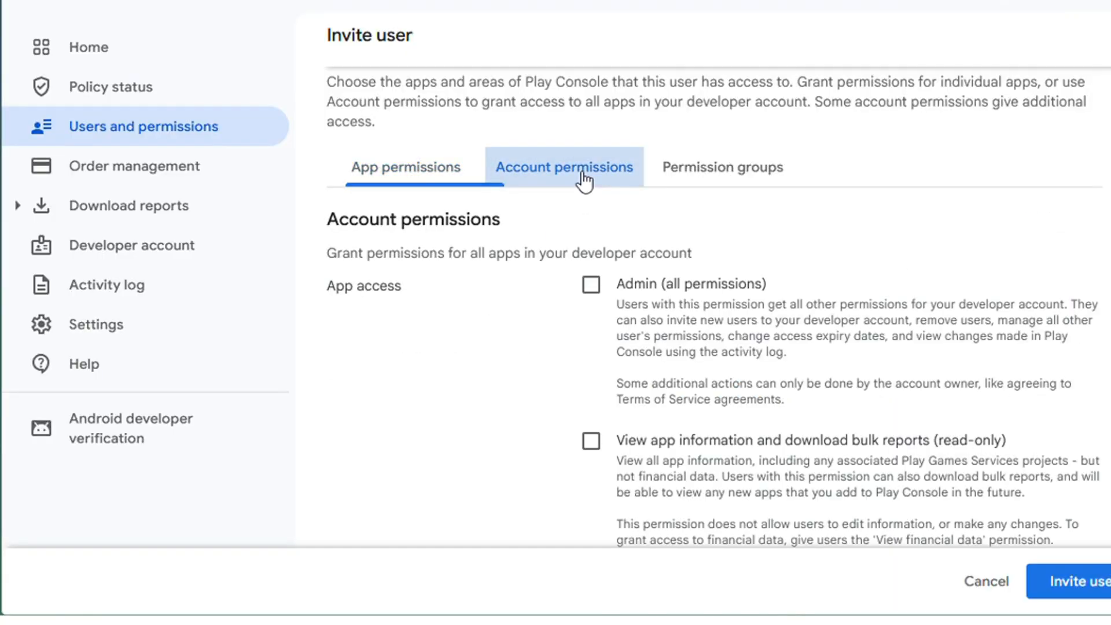
pyautogui.scroll(-2, 501, 318)
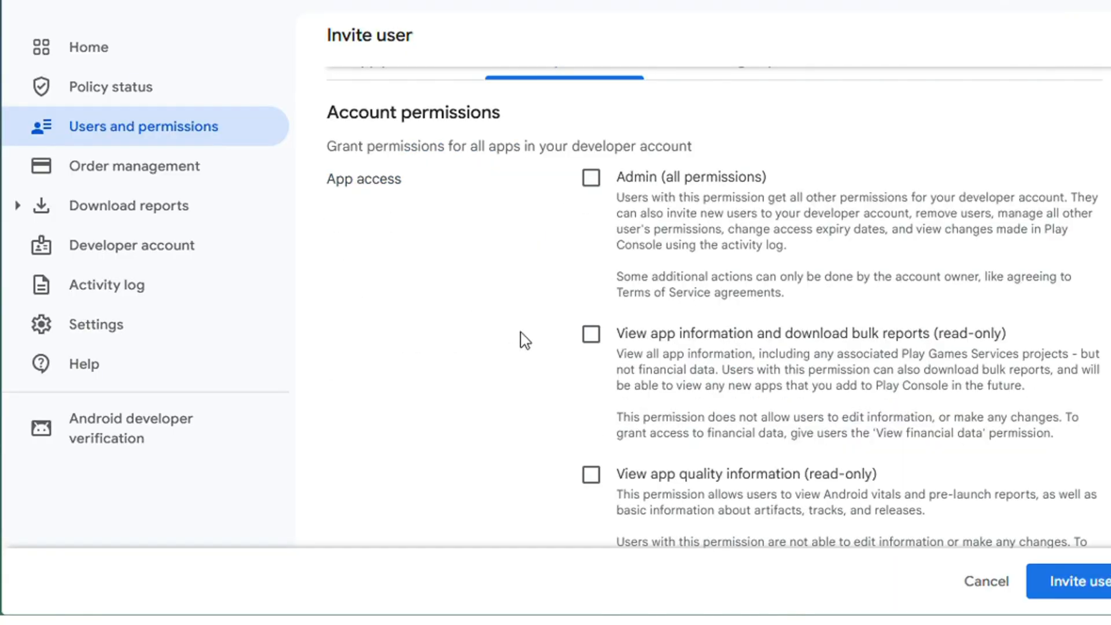
pyautogui.scroll(-2, 501, 335)
pyautogui.click(589, 230)
pyautogui.scroll(-2, 695, 307)
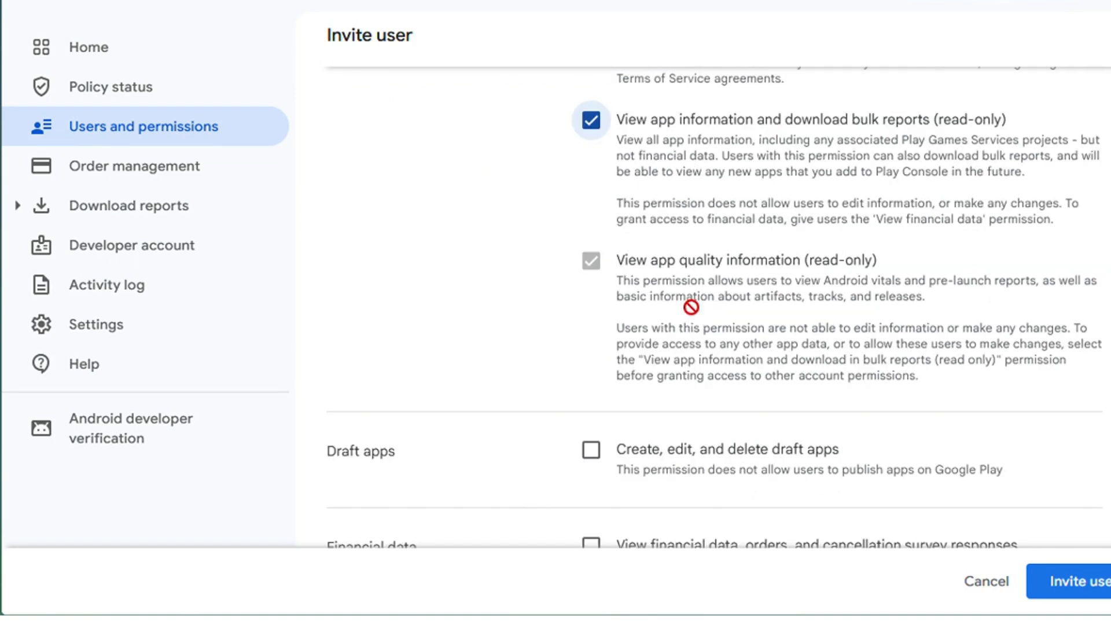
pyautogui.scroll(-10, 701, 290)
pyautogui.scroll(-16, 688, 329)
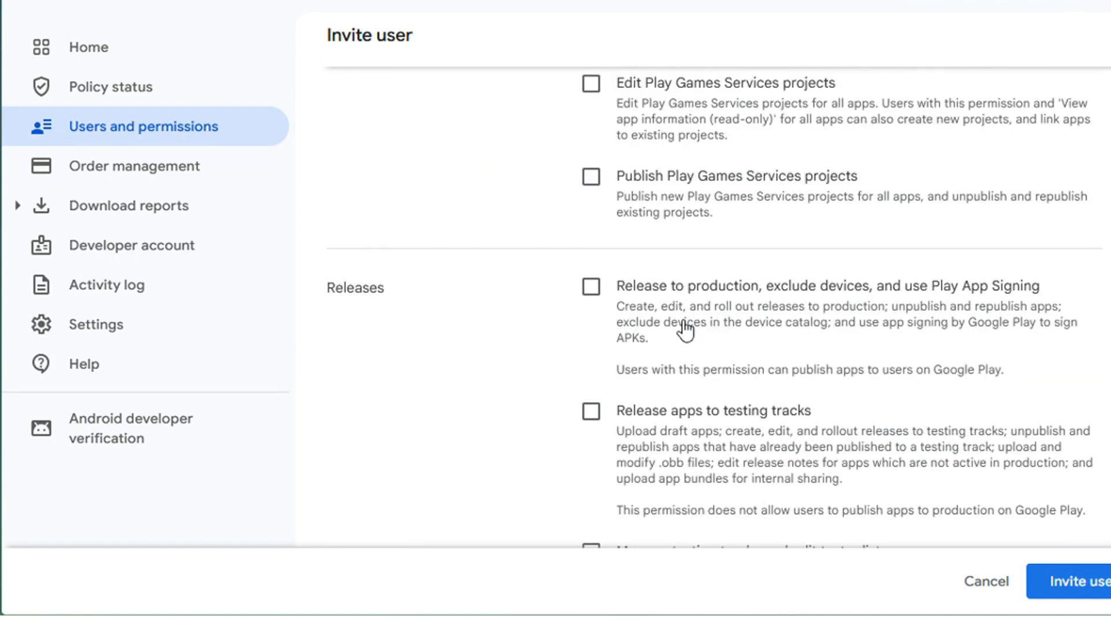
pyautogui.click(590, 225)
# Send the invitation to the service account.
pyautogui.scroll(-5, 991, 400)
pyautogui.scroll(4, 991, 399)
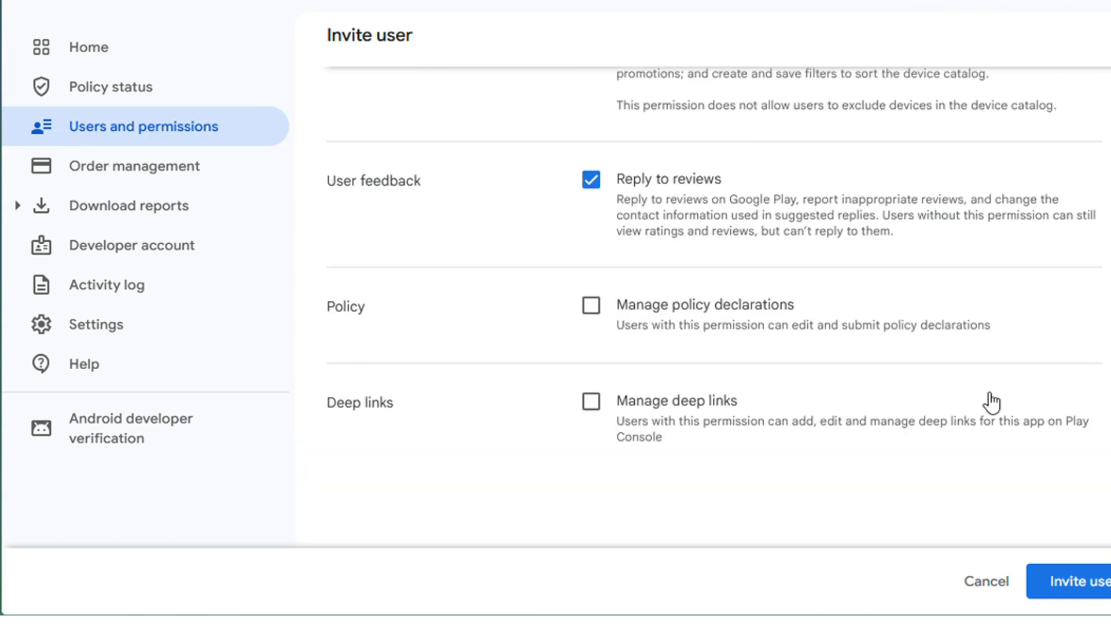
pyautogui.click(1098, 589)
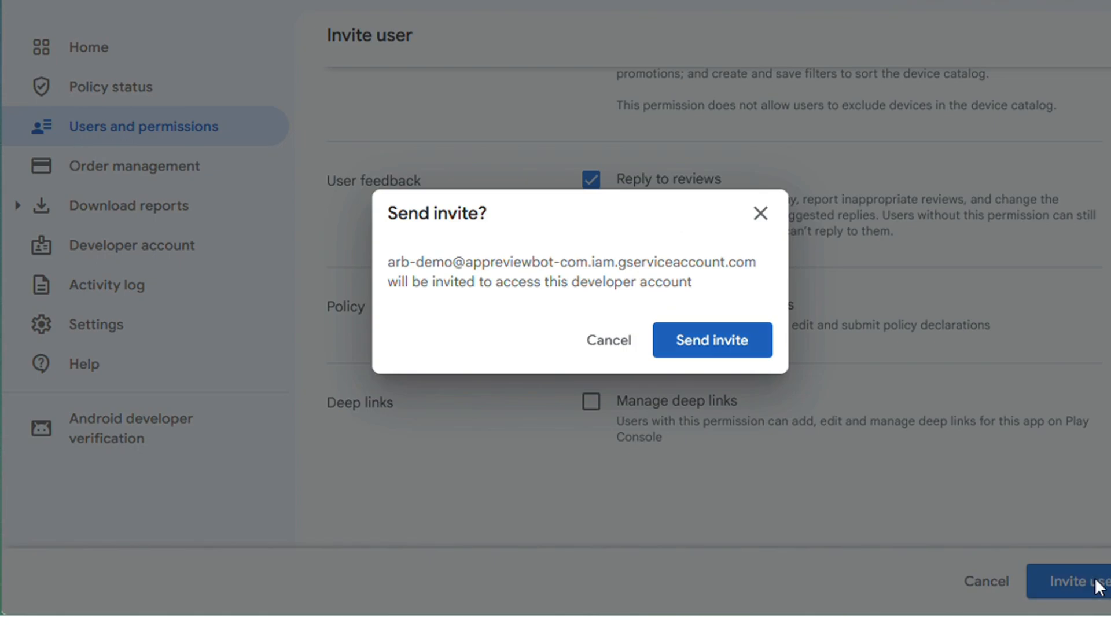
pyautogui.click(709, 347)
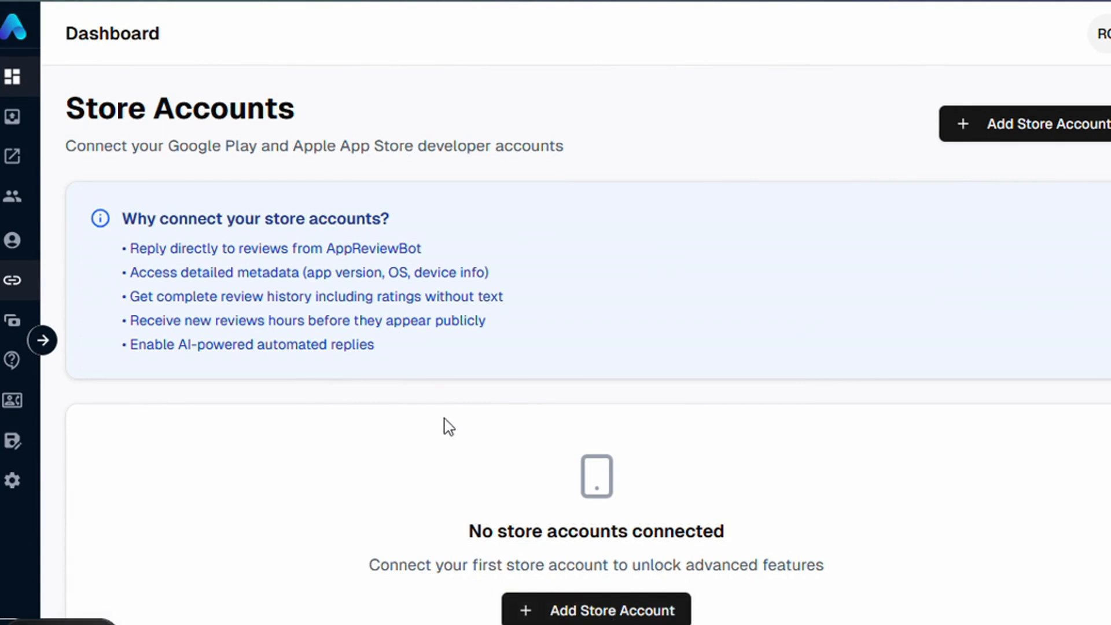
# In AppReviewBot, start linking a Google Play Store account and search for scrapuncle.
pyautogui.click(598, 616)
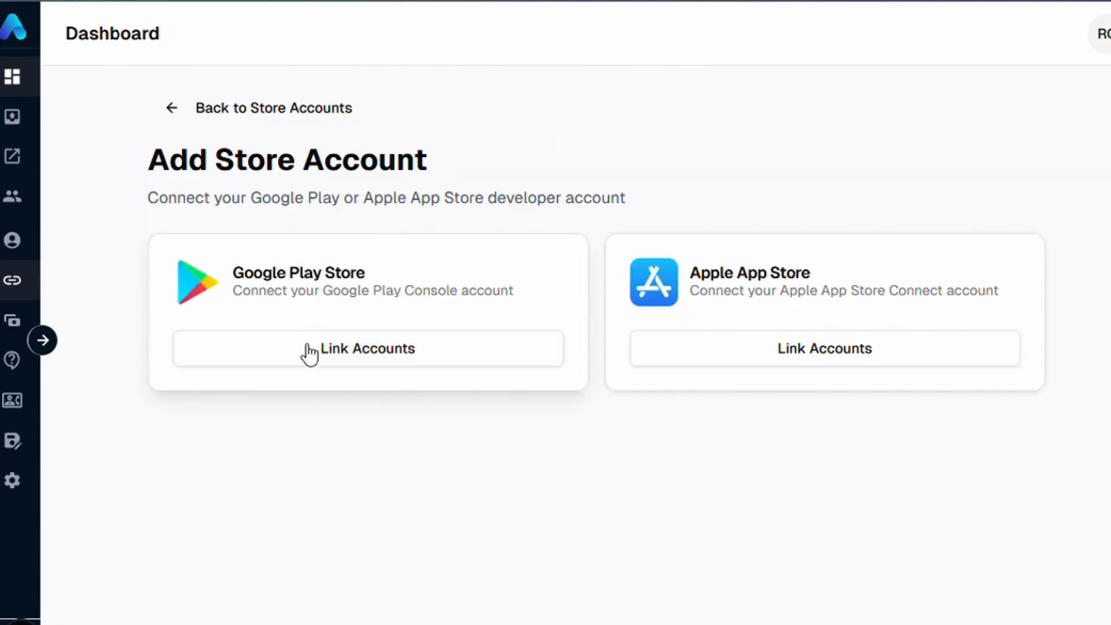
pyautogui.scroll(-3, 502, 491)
pyautogui.click(502, 460)
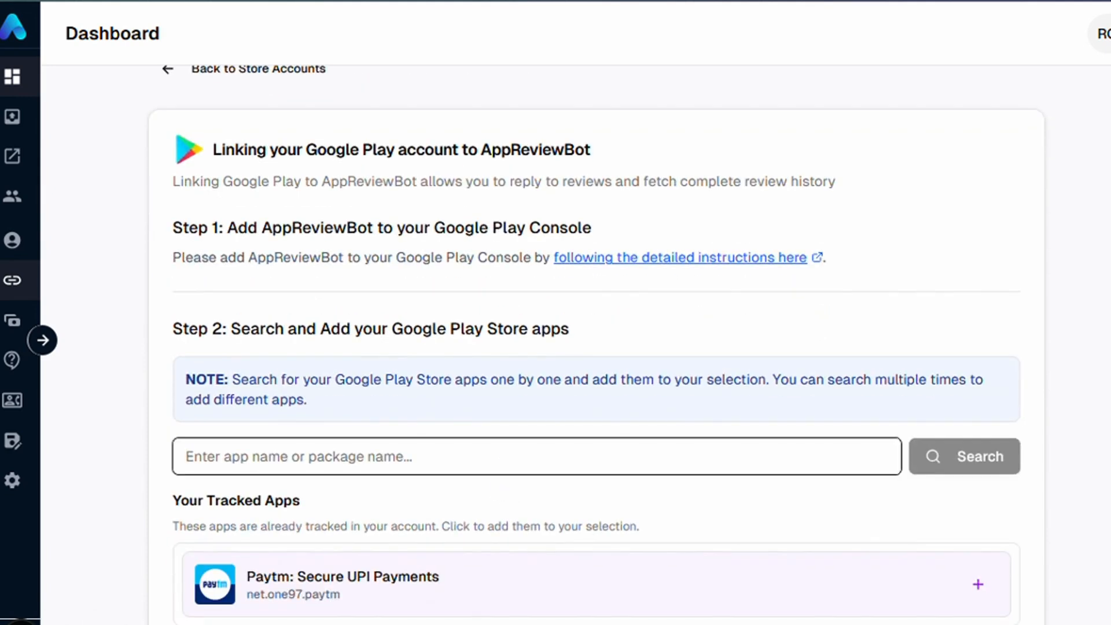
pyautogui.write('scrap')
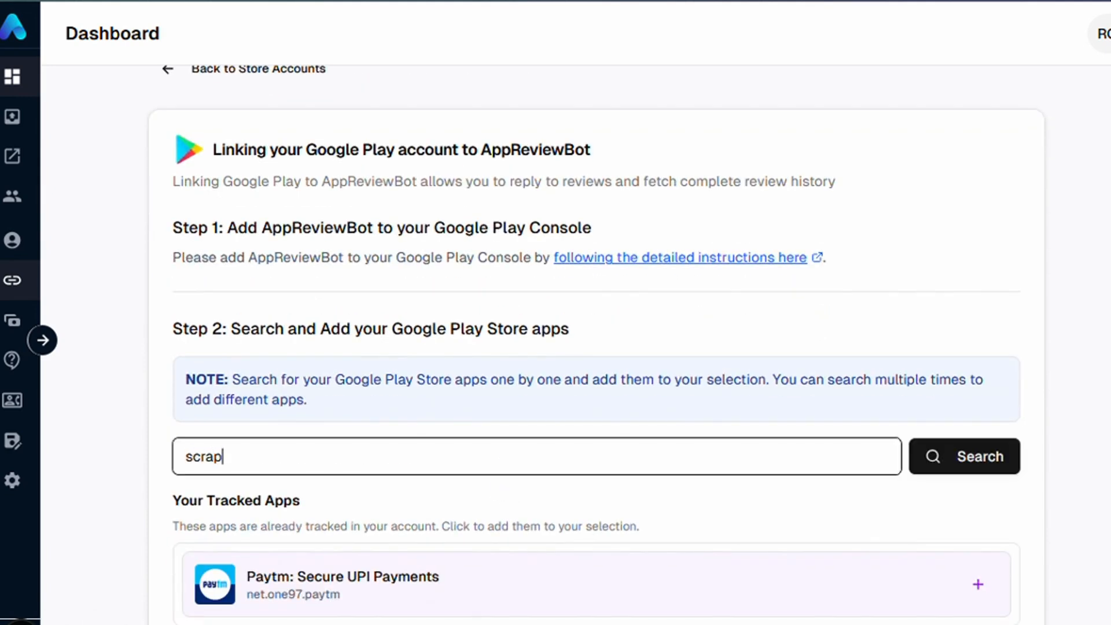
pyautogui.write('uncle')
pyautogui.press('Return')
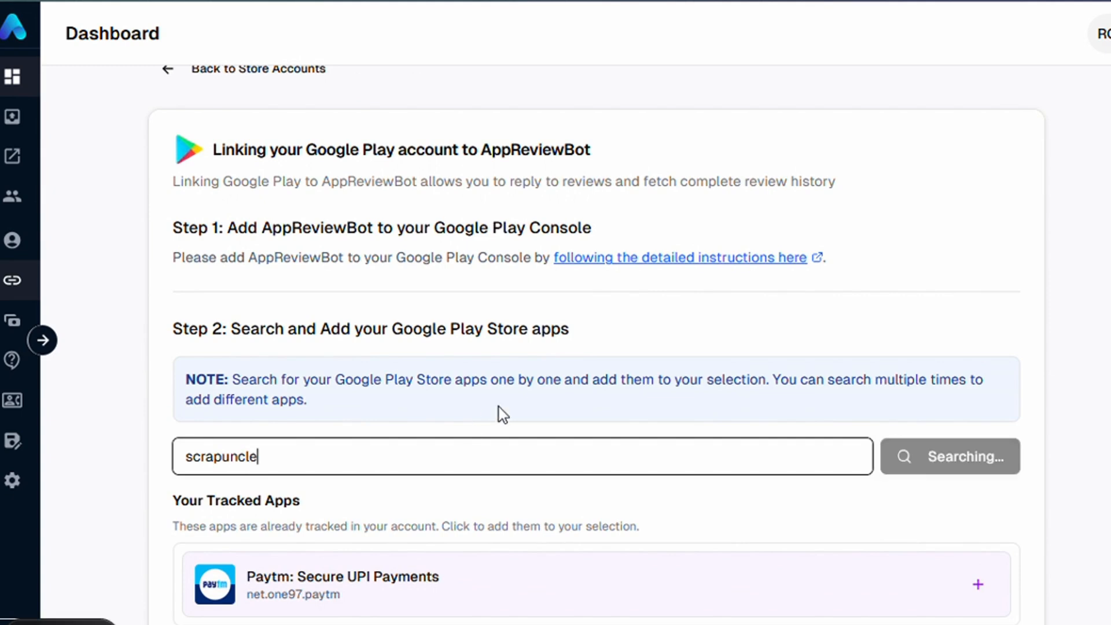
# Add Scrap Uncle- Sell Scrap Online (com.swapeco.app) to the selection and link the account.
pyautogui.scroll(-5, 539, 353)
pyautogui.click(442, 277)
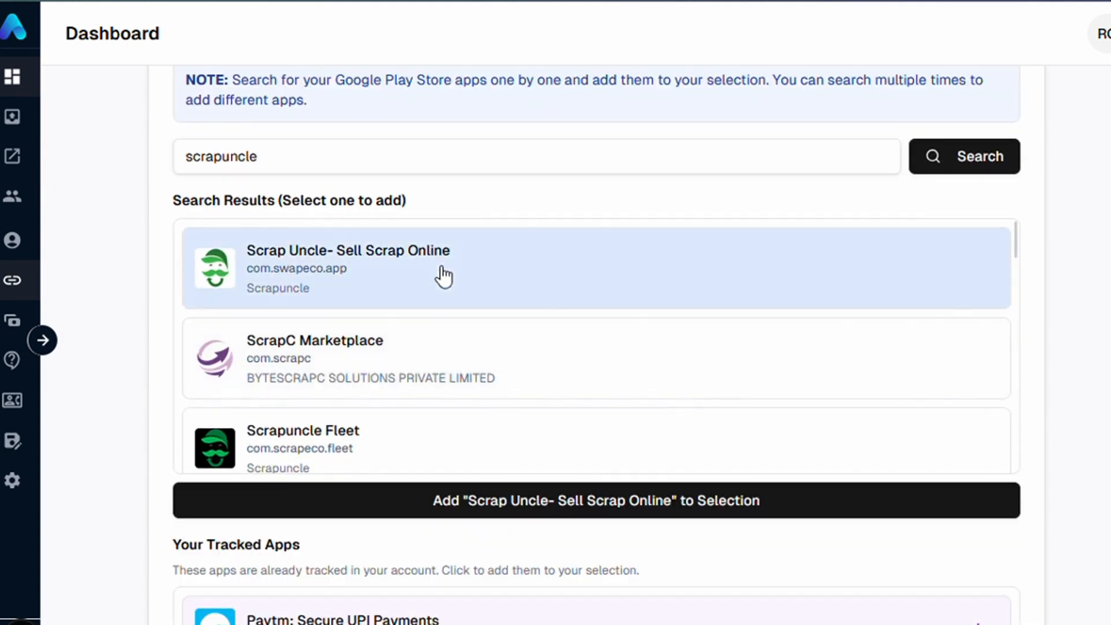
pyautogui.click(489, 514)
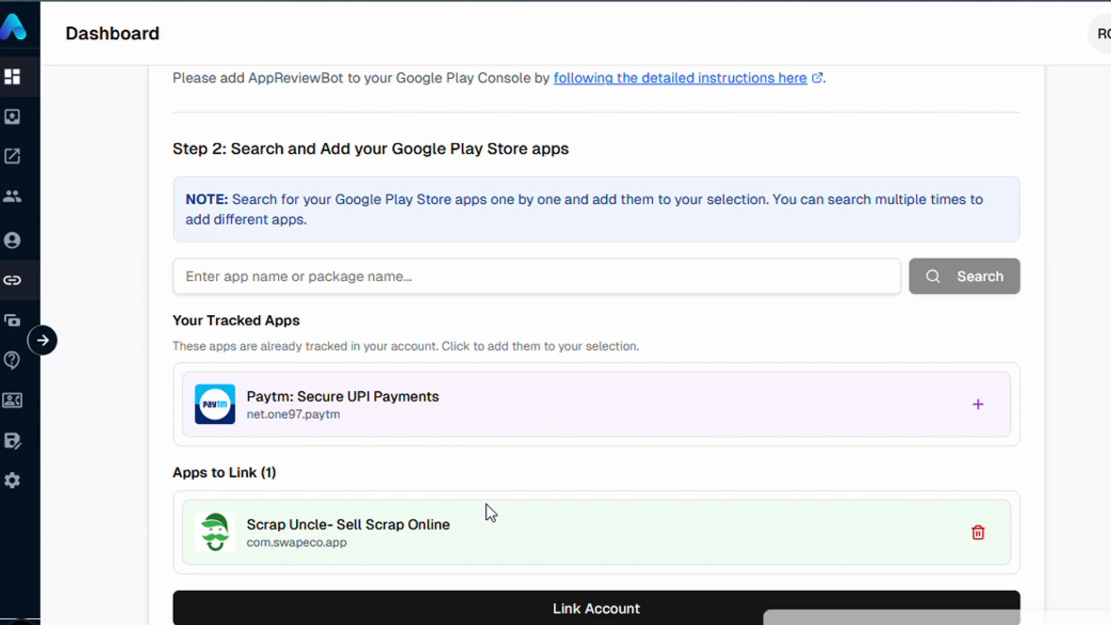
pyautogui.click(650, 613)
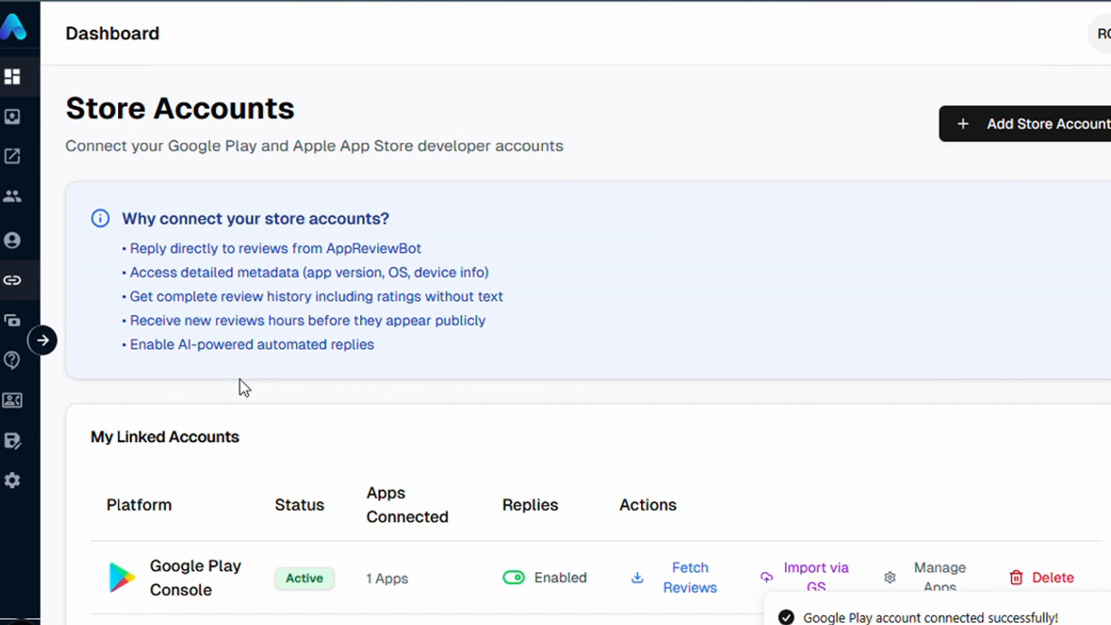
# Fetch reviews for the linked Google Play Console account and open Scrap Uncle's reviews from the dashboard.
pyautogui.click(686, 579)
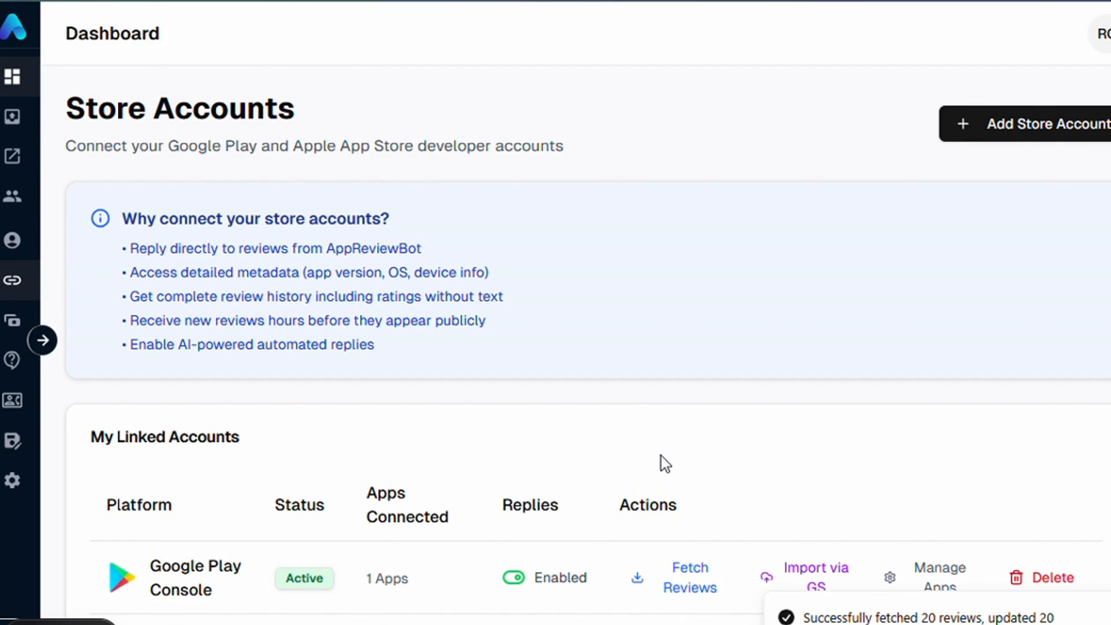
pyautogui.click(12, 77)
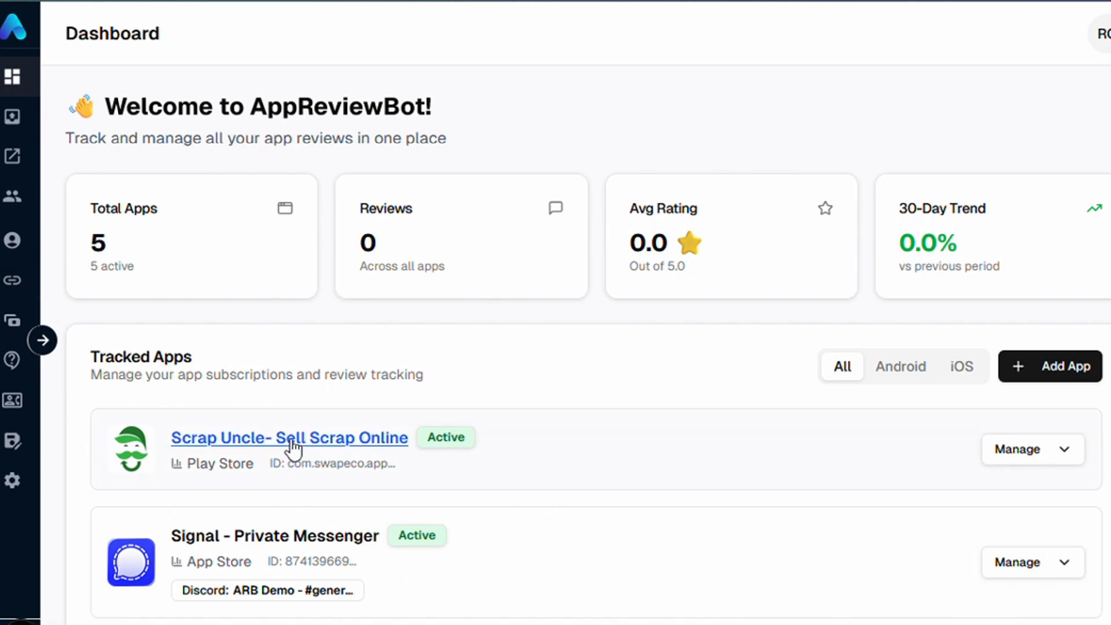
pyautogui.click(997, 449)
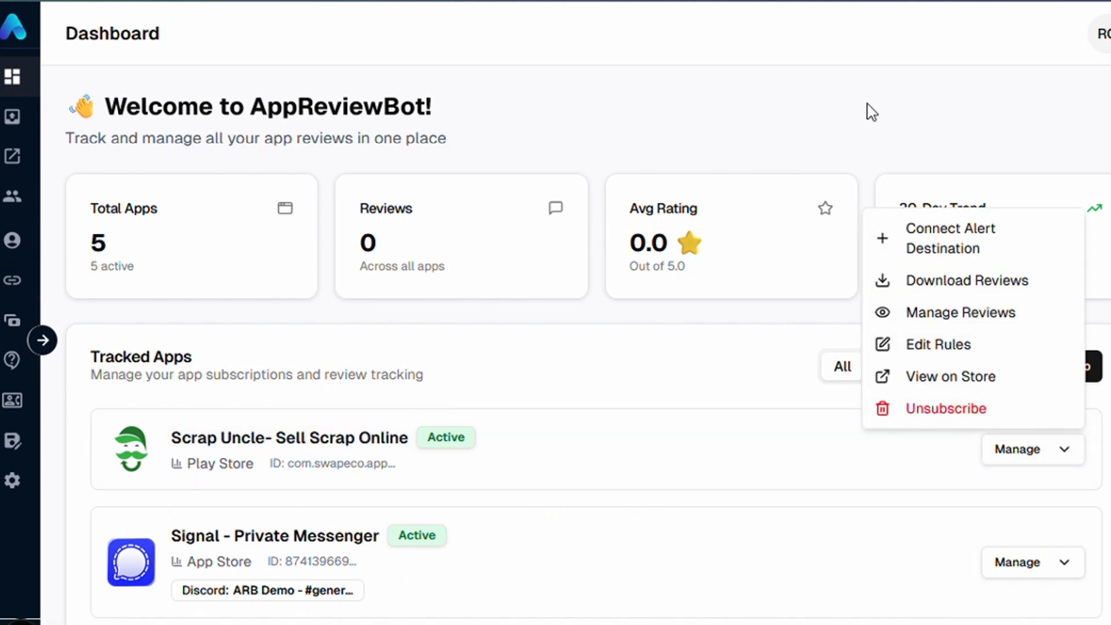
pyautogui.click(931, 316)
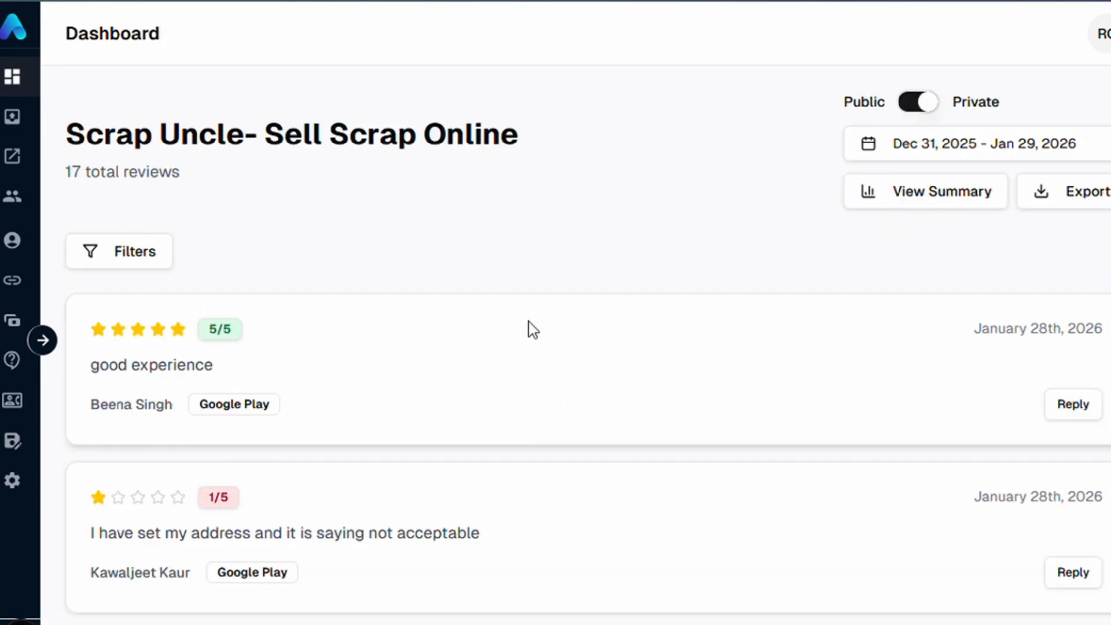
pyautogui.scroll(-10, 528, 325)
pyautogui.scroll(10, 529, 326)
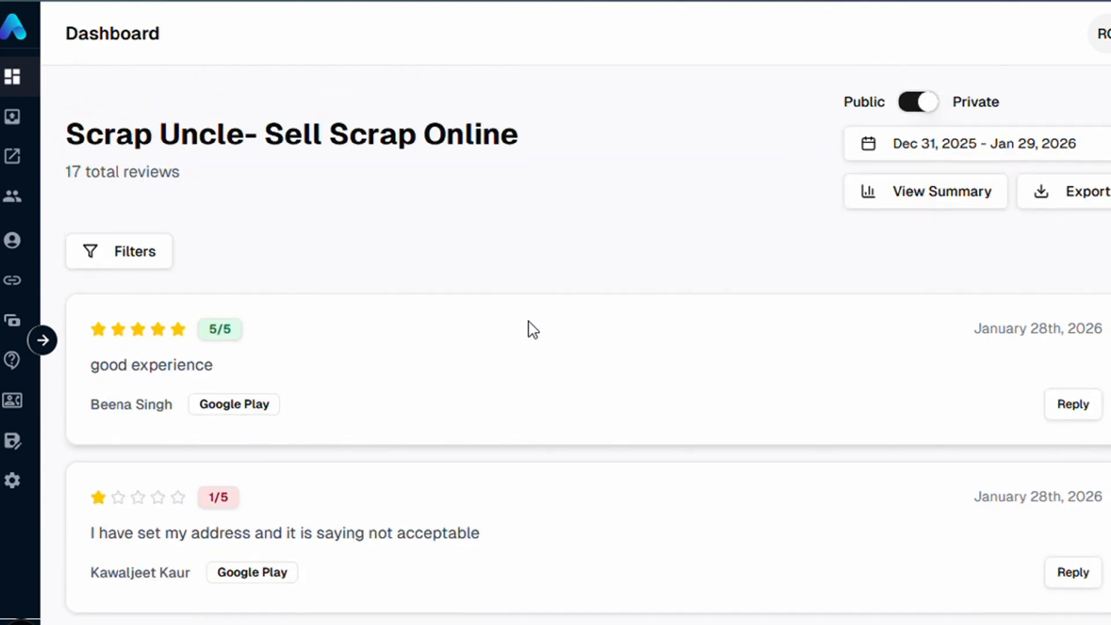